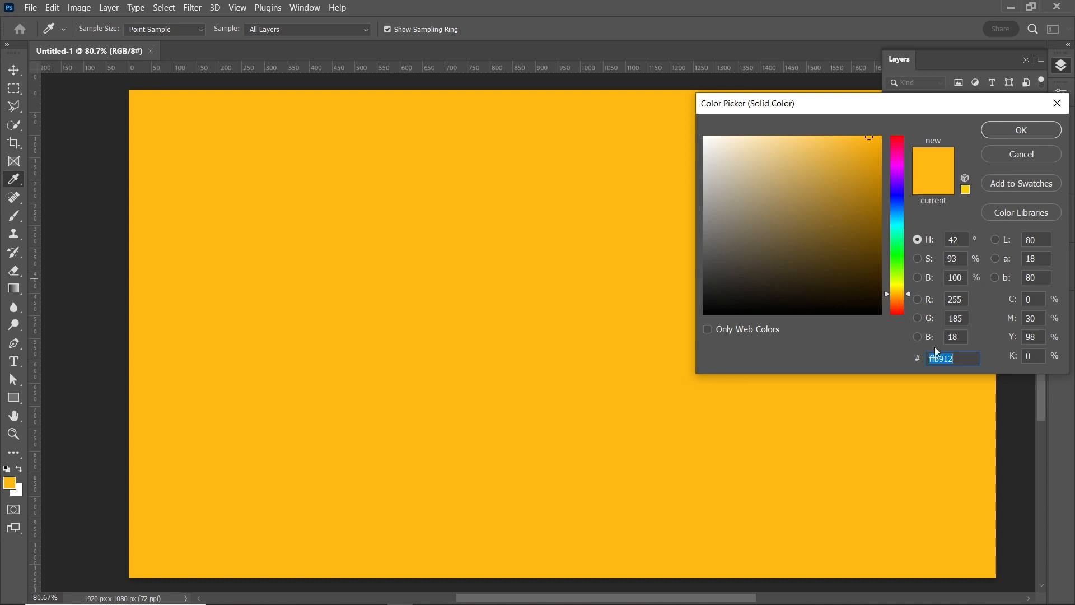
Set the solid color fill layer's color to feb889
type("feb889")
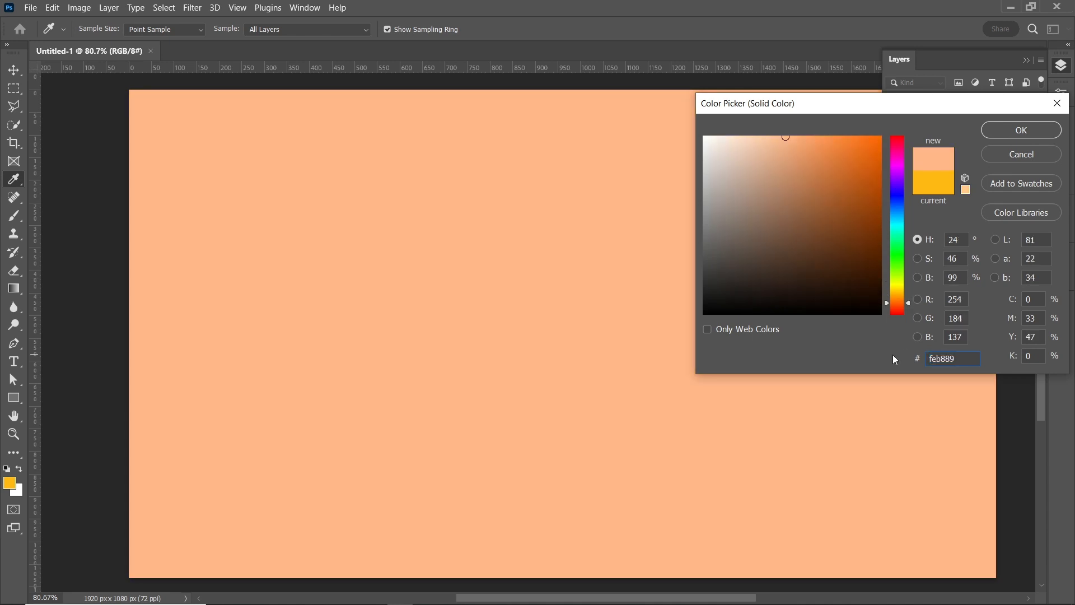
left_click(999, 133)
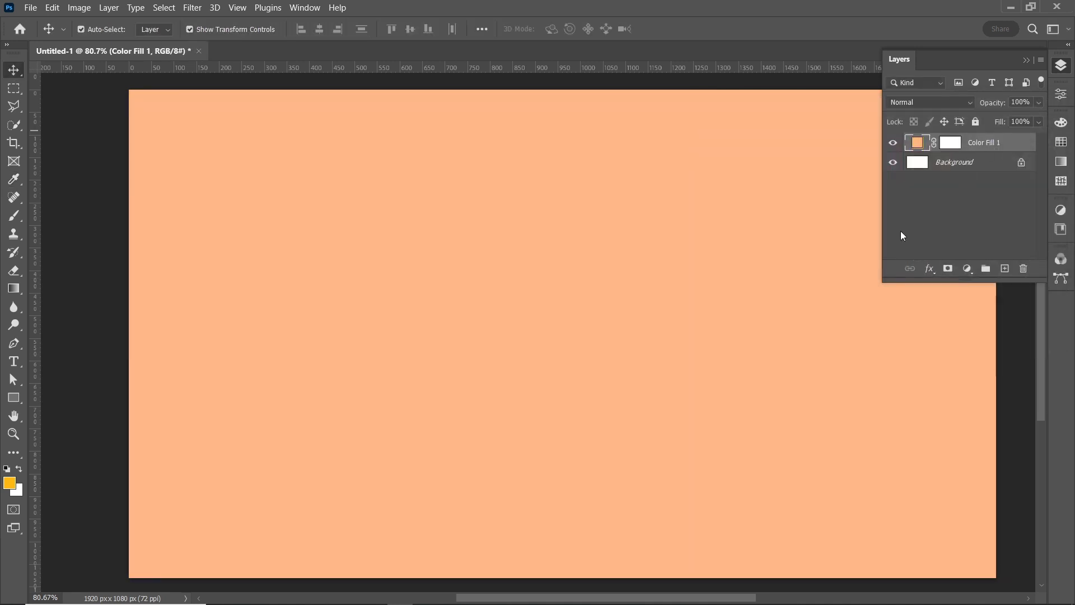
Draw a circle about 560 px in diameter near the middle of the canvas with the Ellipse tool and remove its stroke
right_click(16, 403)
left_click(74, 412)
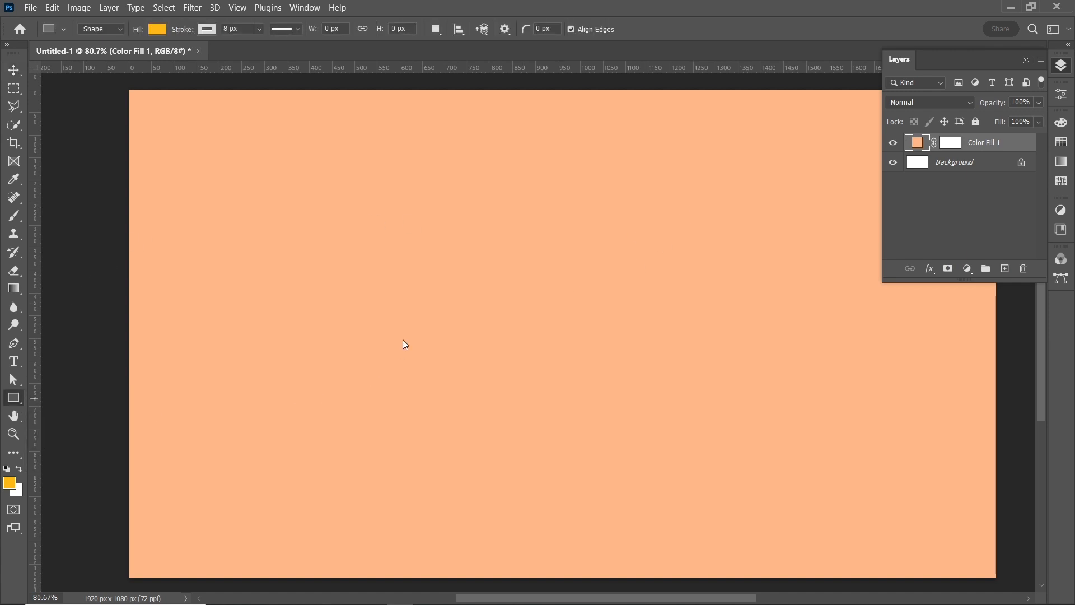
left_click_drag(396, 243, 650, 541)
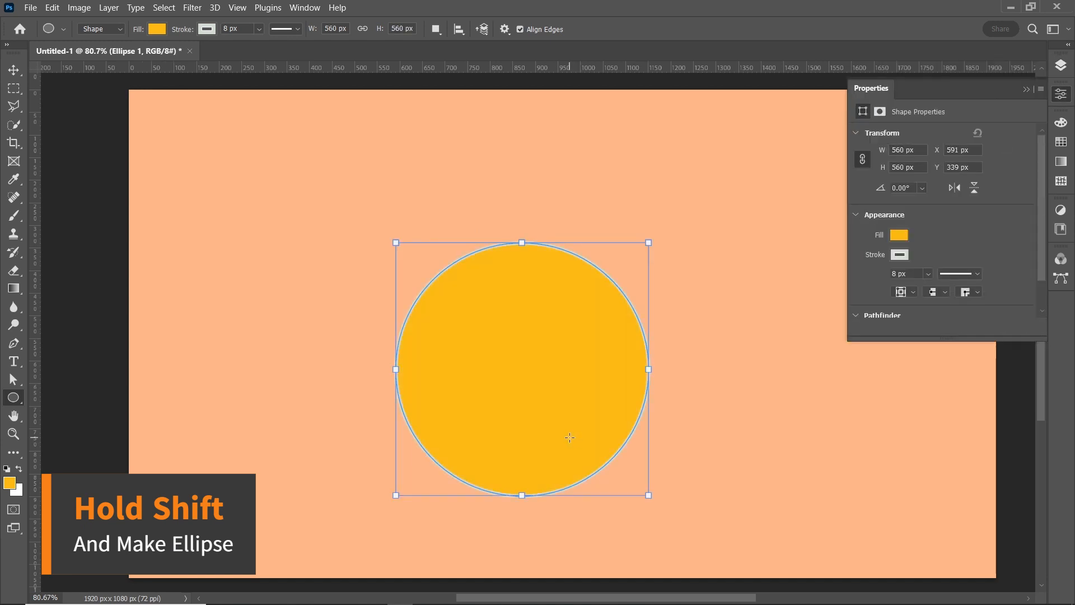
left_click(898, 256)
left_click(870, 283)
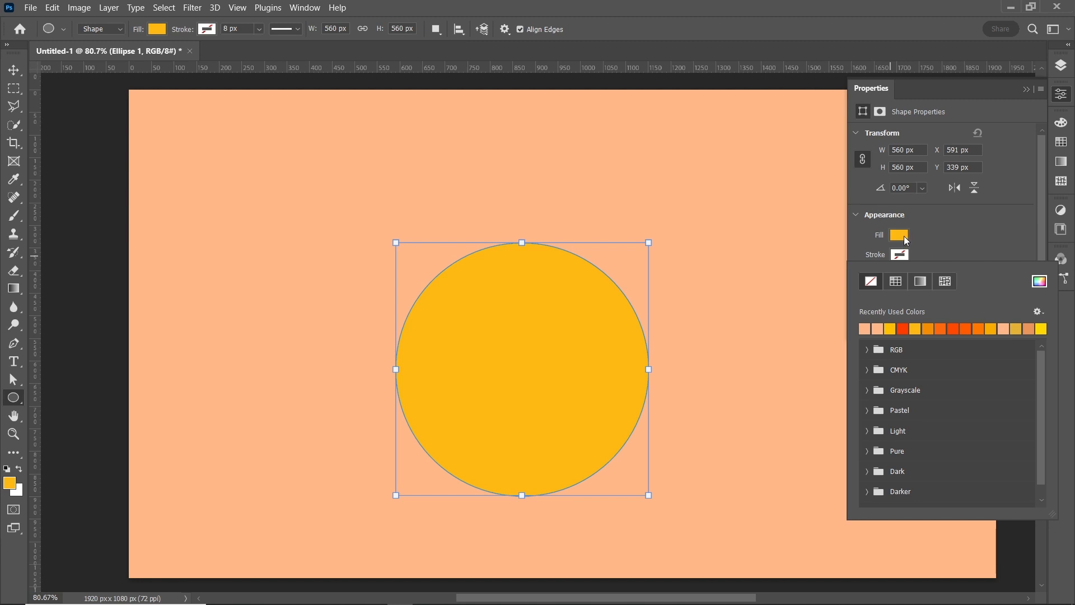
Change the circle's fill to a gradient in the Radial style
left_click(904, 237)
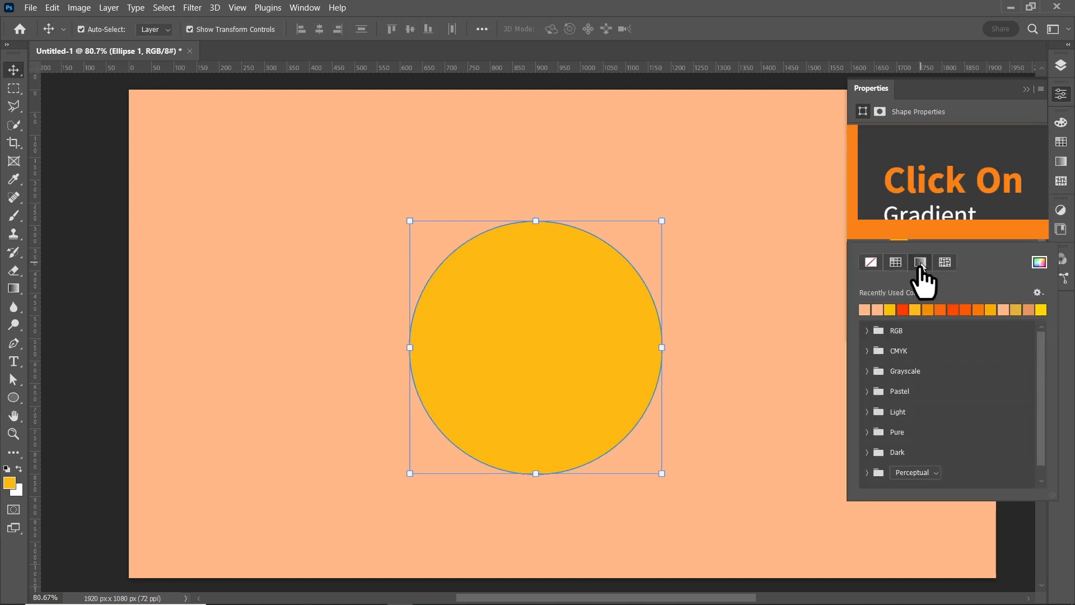
left_click(921, 264)
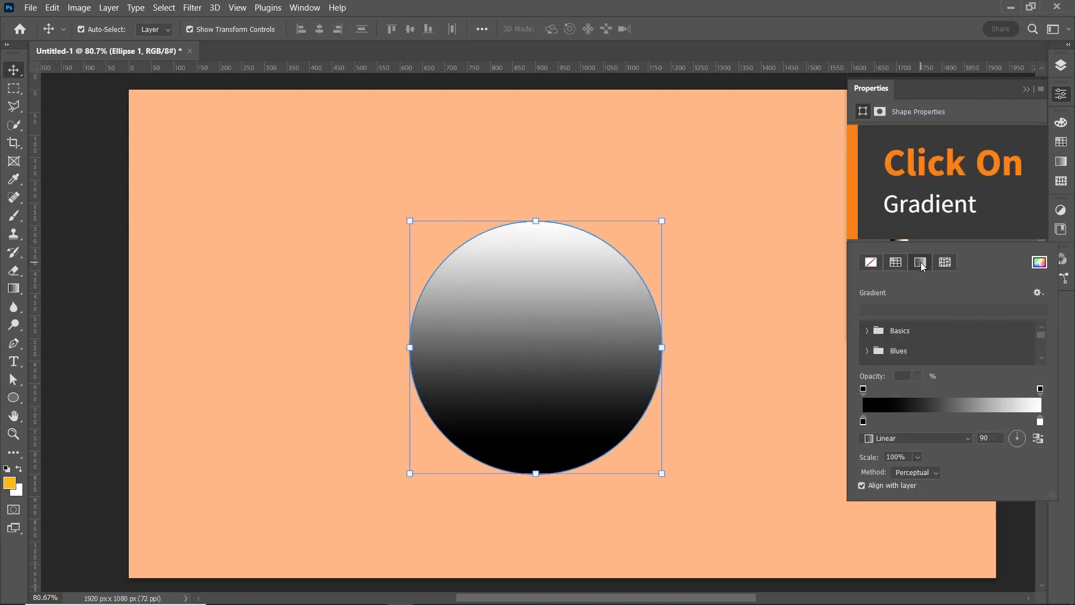
left_click(931, 438)
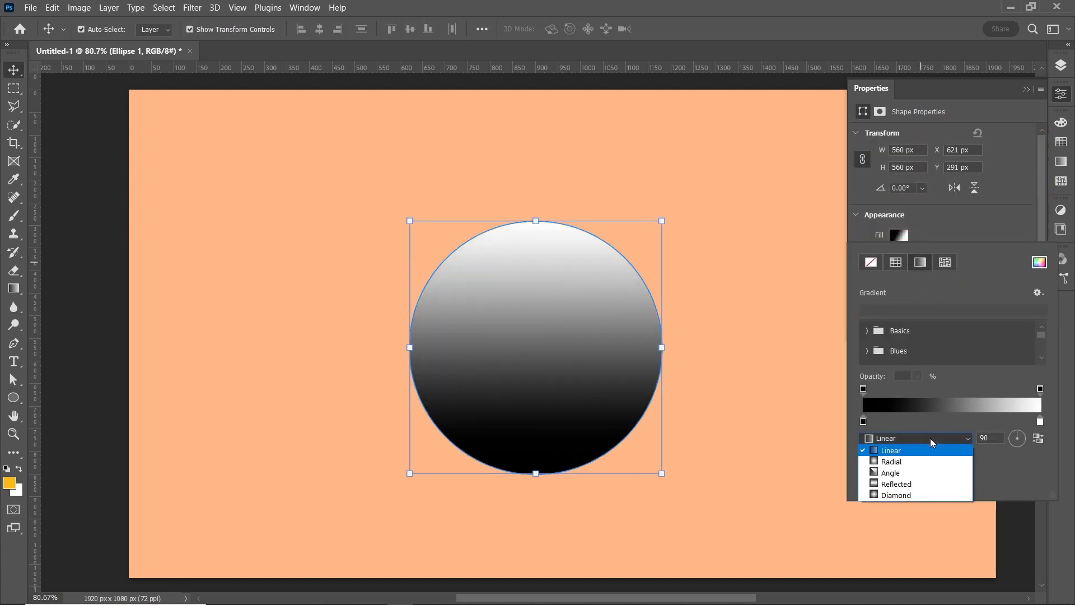
left_click(929, 457)
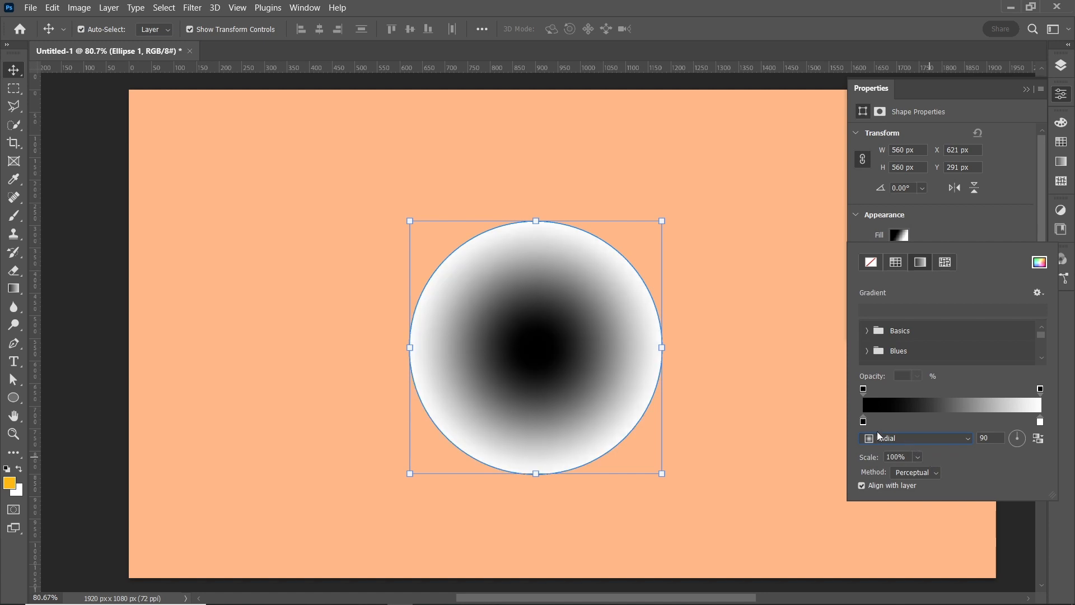
Edit the circle's gradient and set its starting color stop to the red e52600
left_click(910, 410)
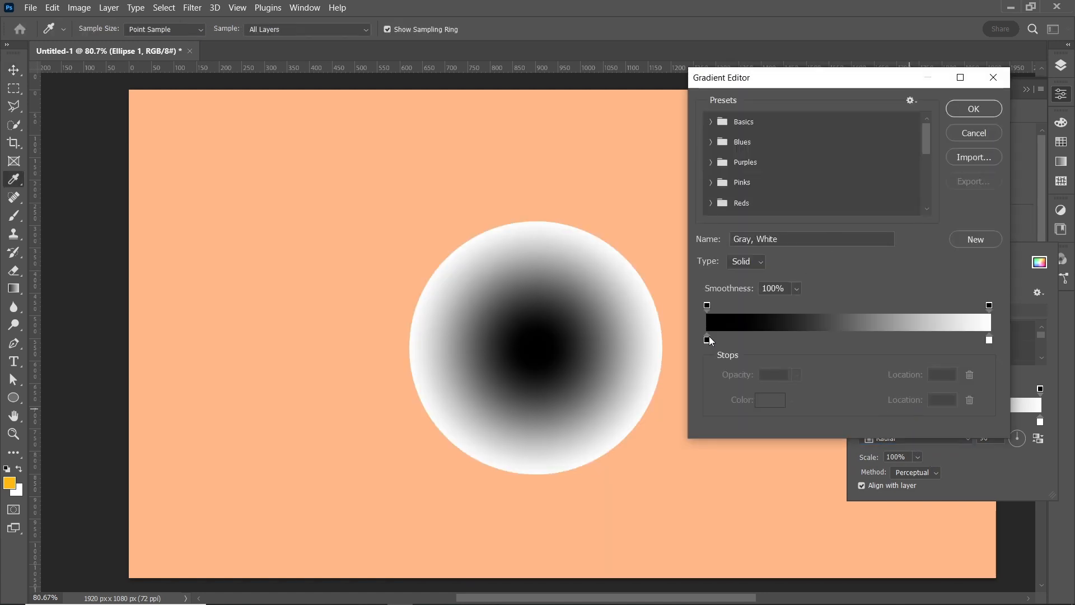
left_click(708, 340)
left_click(761, 400)
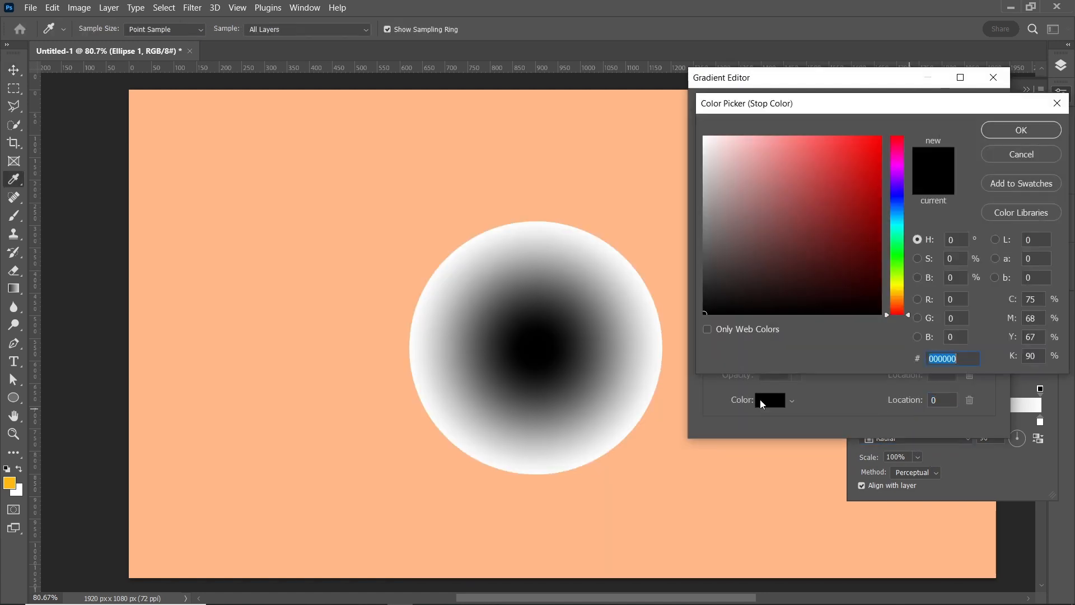
left_click(899, 310)
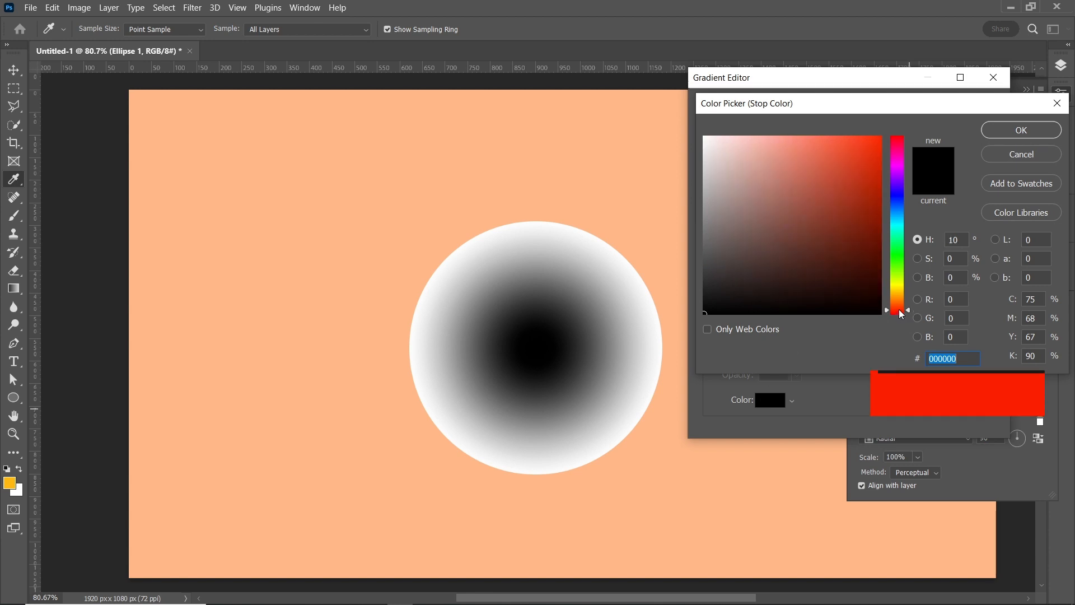
left_click_drag(876, 137, 890, 135)
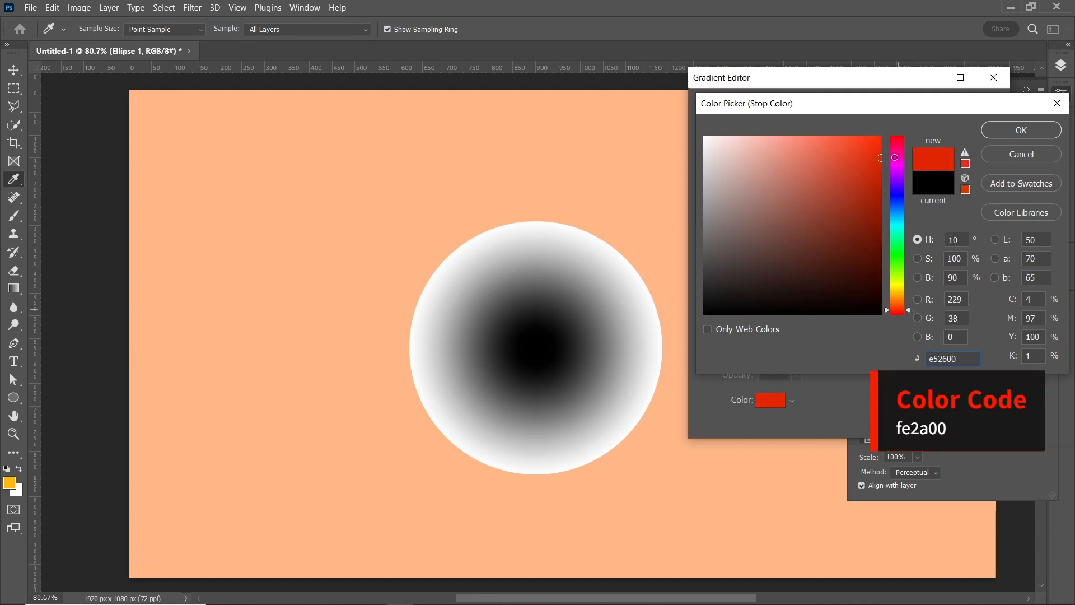
left_click(1022, 129)
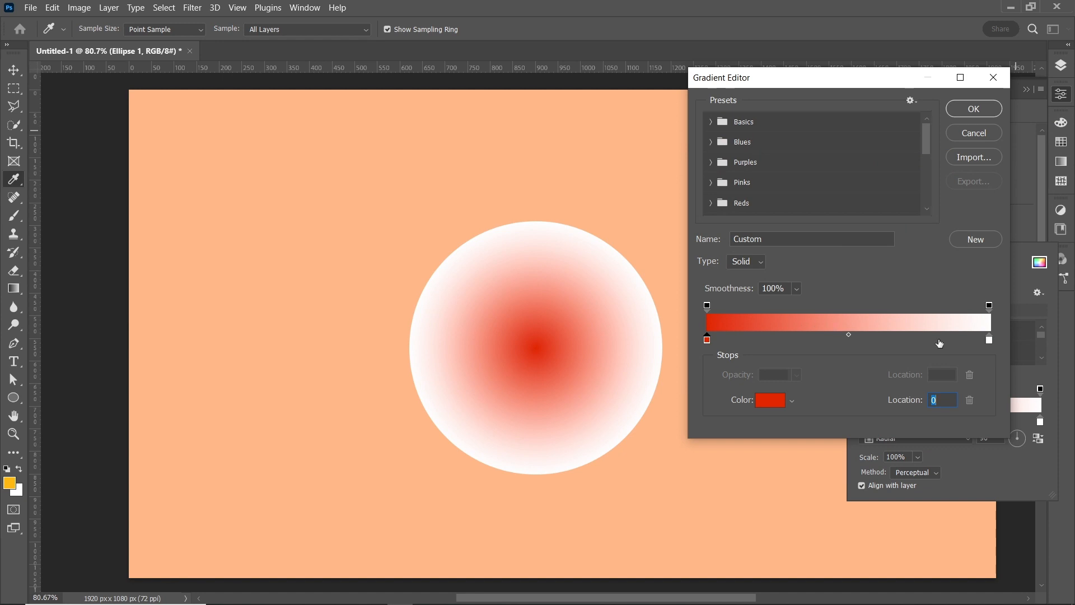
Set the gradient's ending color stop to the orange ff960e
left_click(990, 339)
left_click(766, 403)
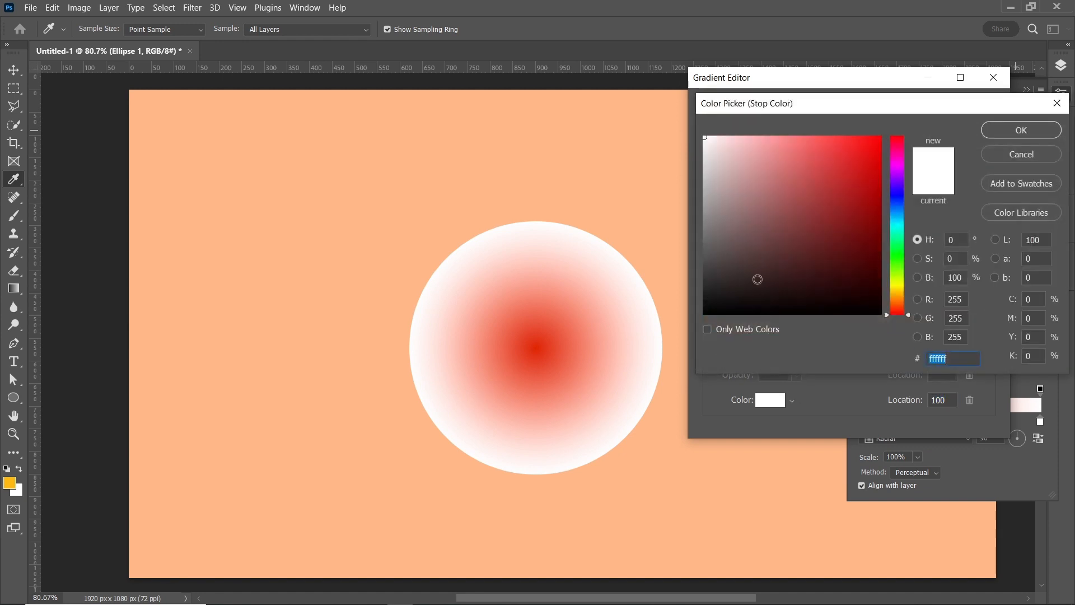
left_click(894, 298)
type("ff960e")
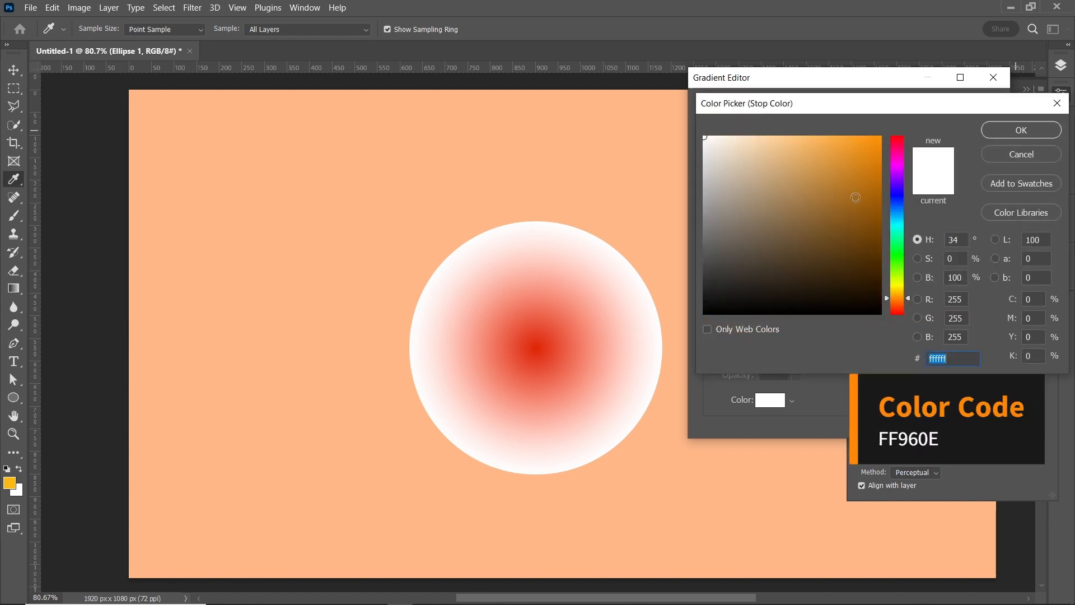
left_click(993, 132)
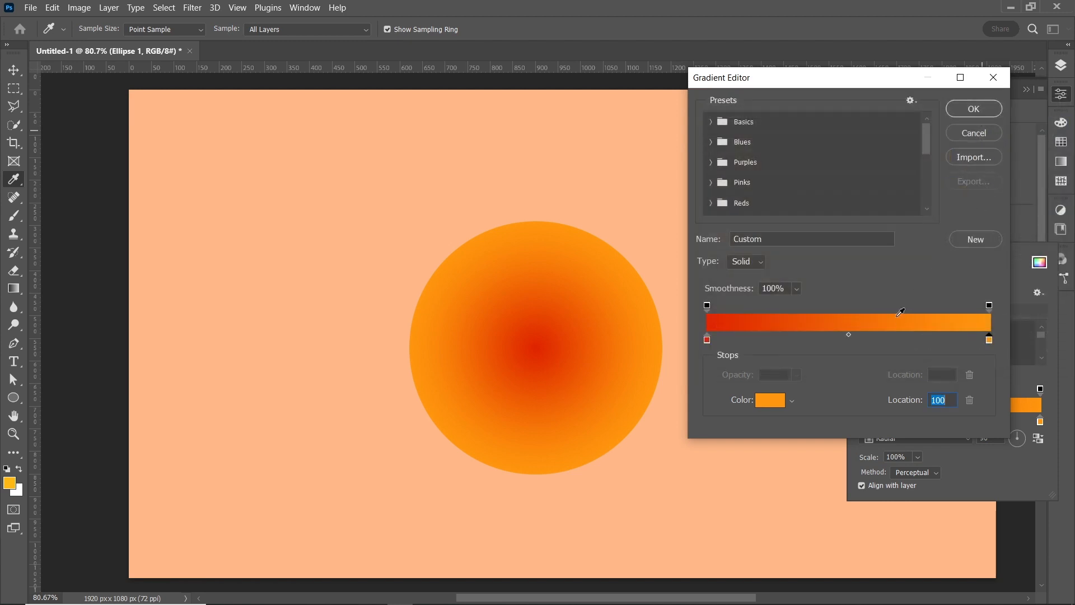
Move the gradient's red color stop to location 8% and apply the edited gradient to the circle
left_click_drag(711, 341, 732, 341)
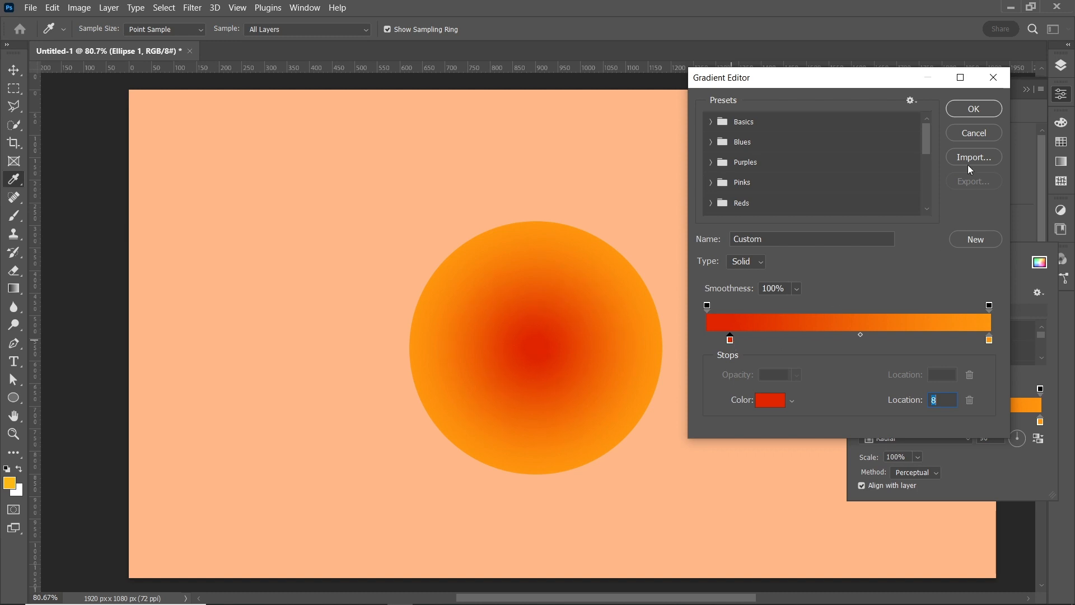
left_click(979, 110)
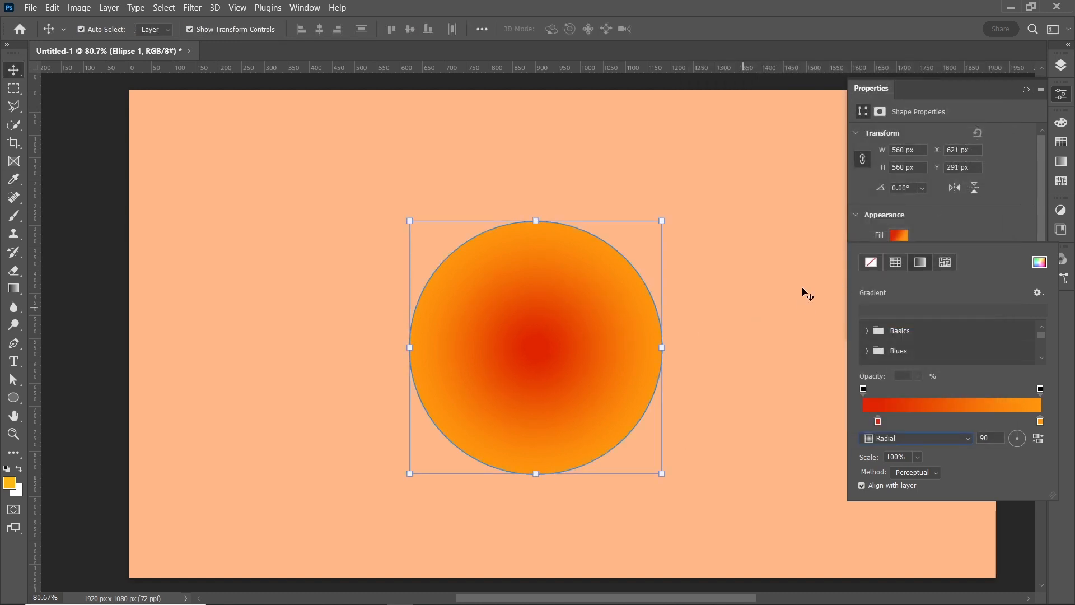
left_click(1000, 220)
Open the blending options of the Ellipse 1 layer and enable the Inner Glow effect, keeping the circle in view
left_click(1061, 65)
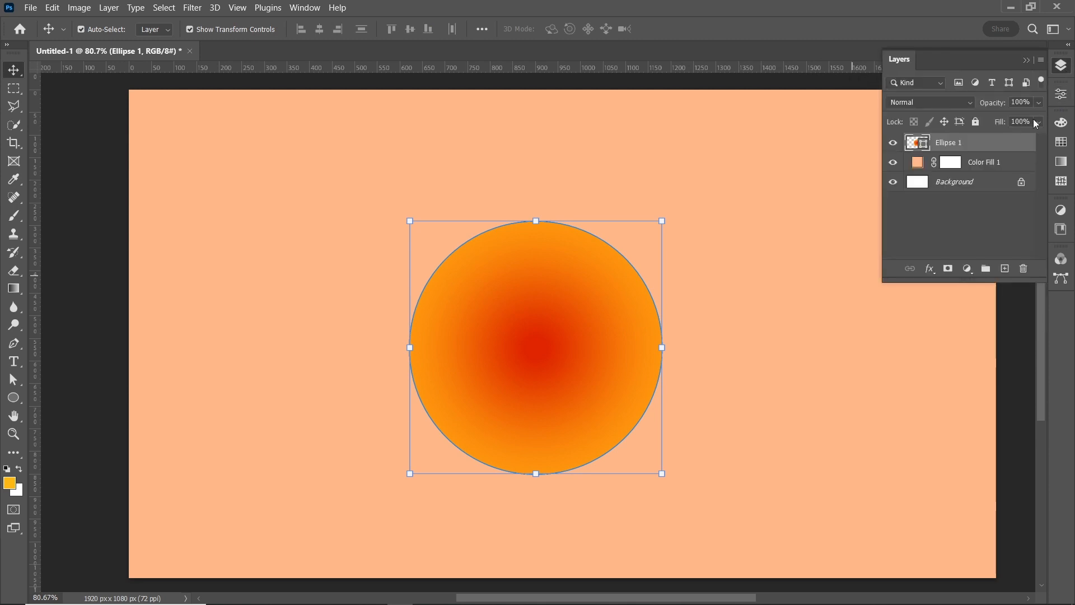
left_click(937, 269)
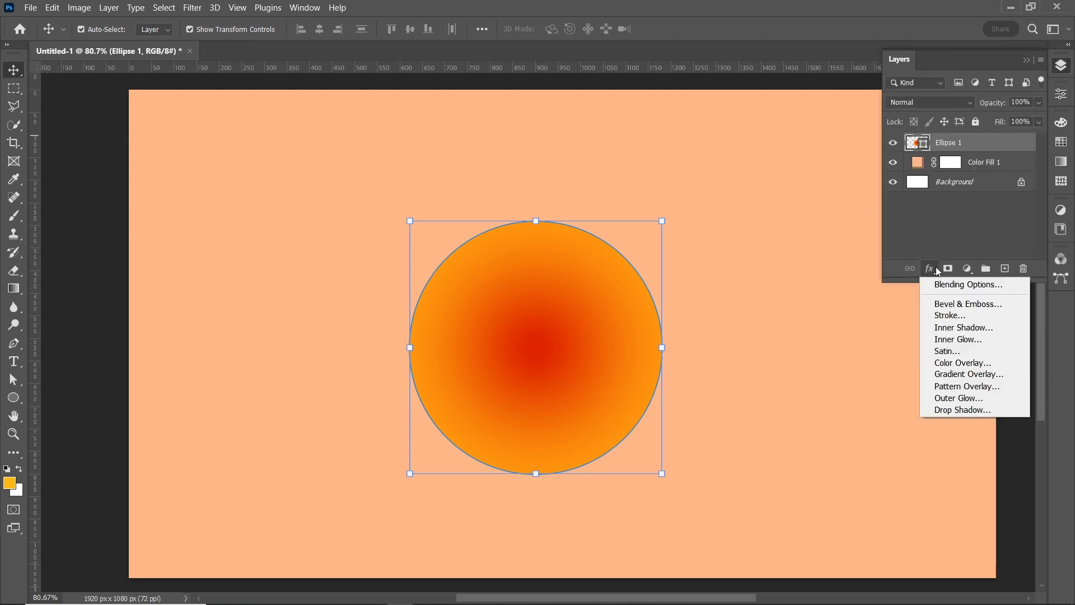
left_click(932, 283)
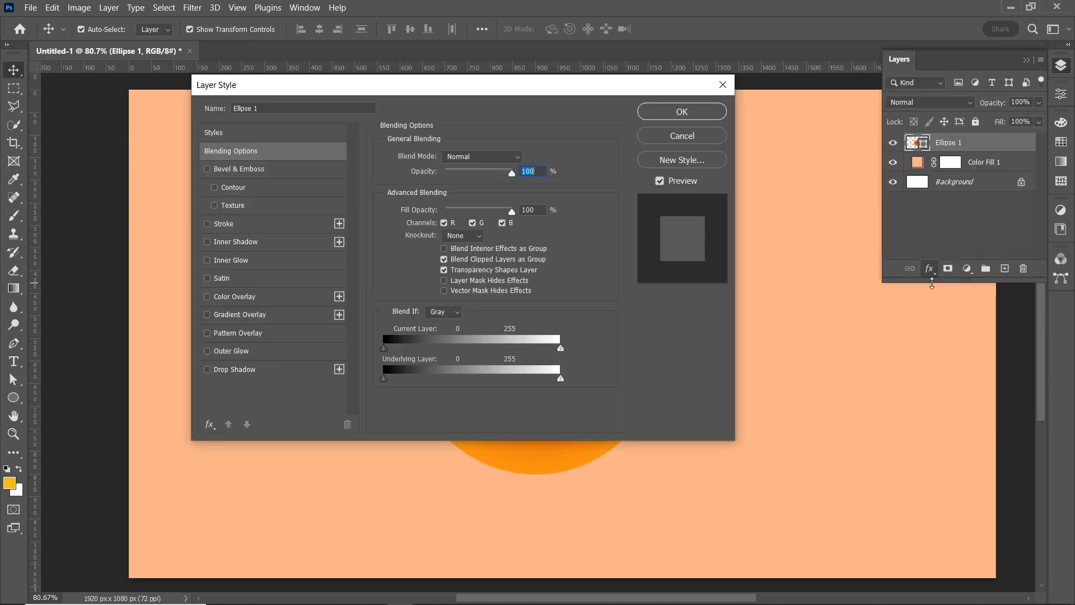
left_click_drag(418, 103, 903, 103)
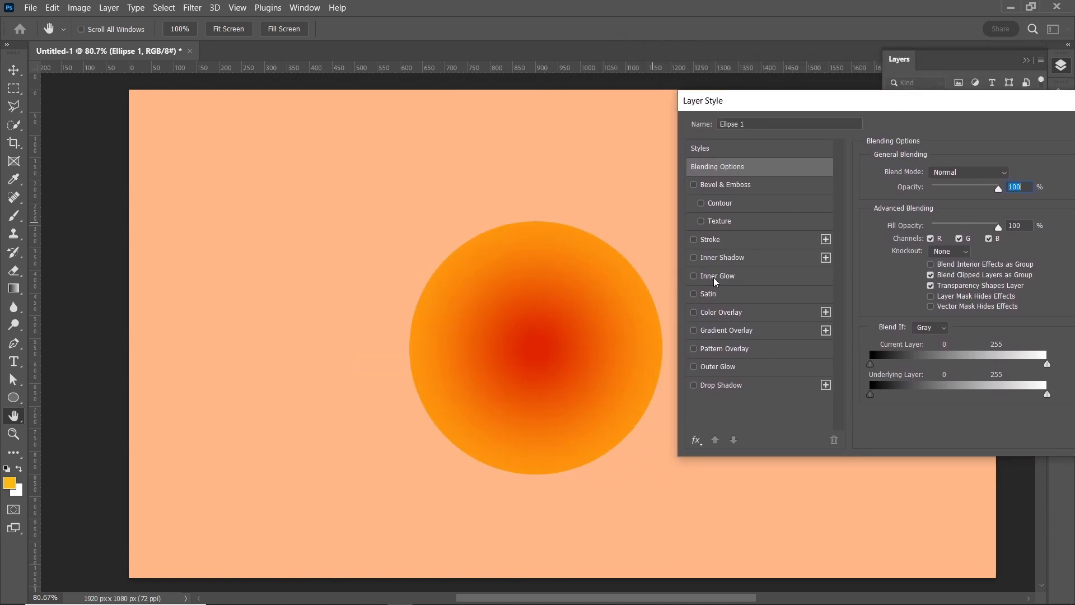
left_click(694, 276)
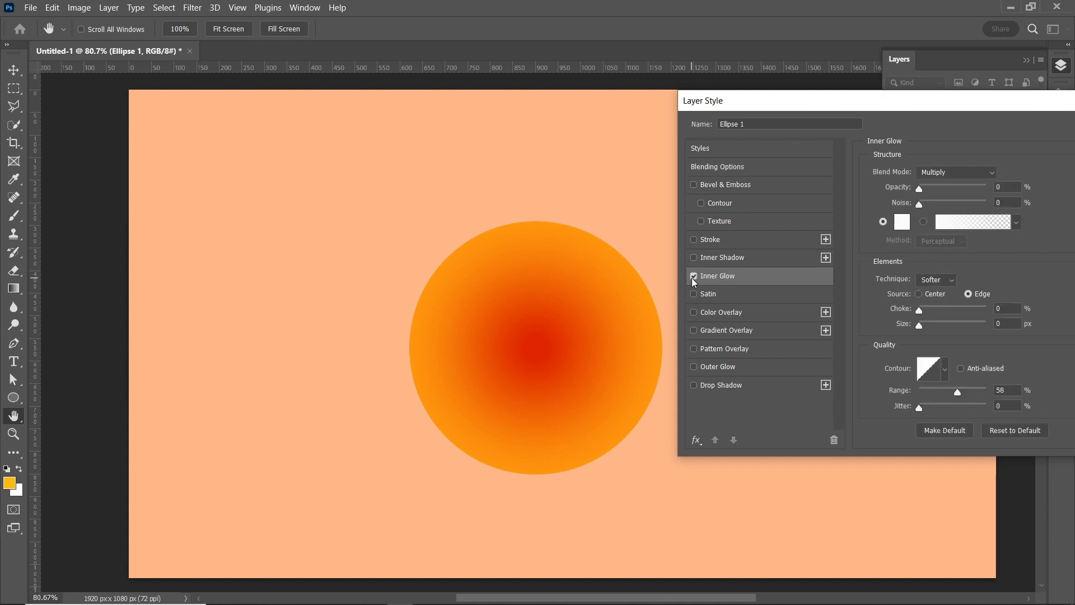
Set the inner glow's blend mode to Normal and its color to the yellow fefb00
left_click(970, 176)
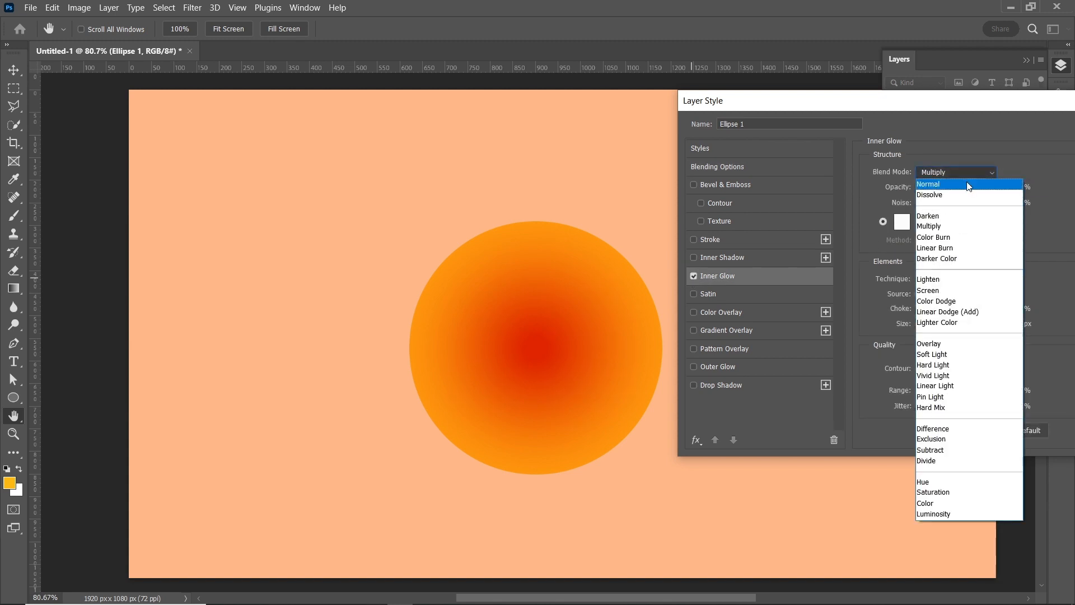
left_click(967, 182)
left_click(903, 222)
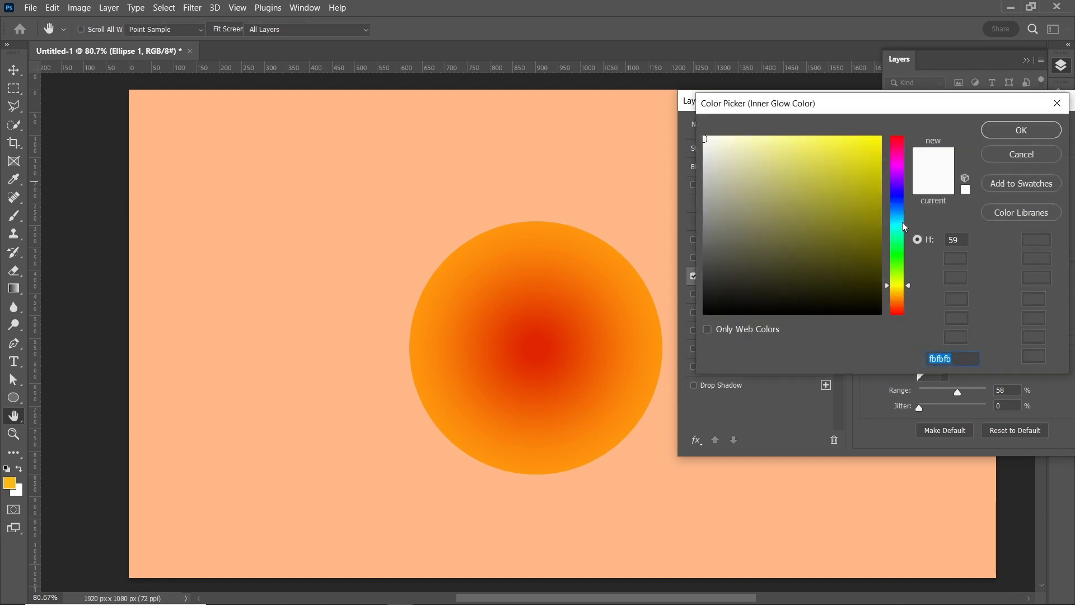
left_click_drag(862, 192, 882, 142)
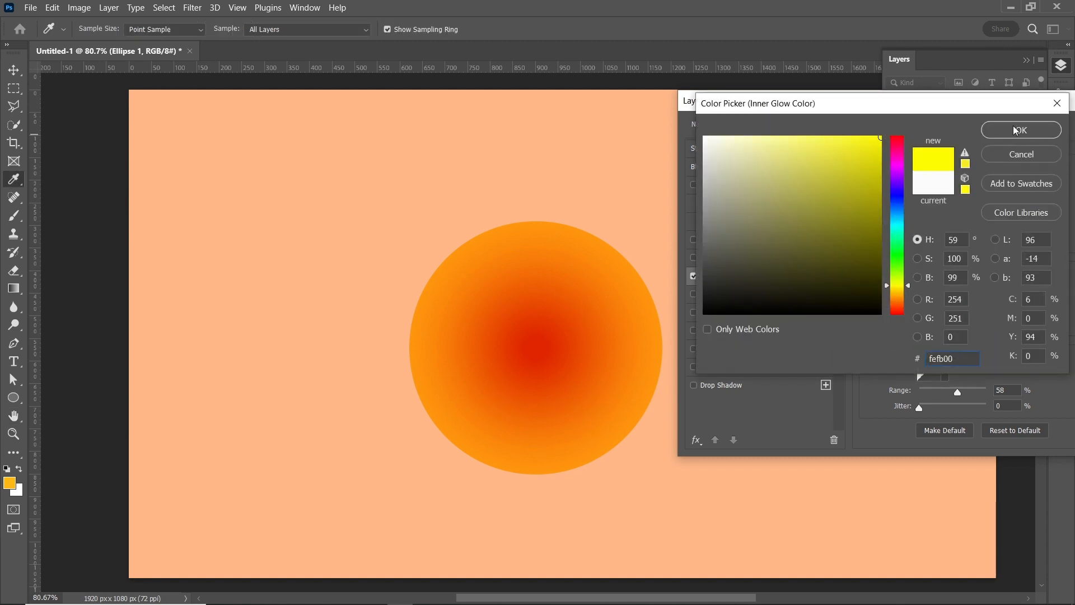
left_click(1016, 130)
Set the inner glow's size to 101 px, its opacity to 42% and its choke to 28%
left_click_drag(920, 326, 950, 334)
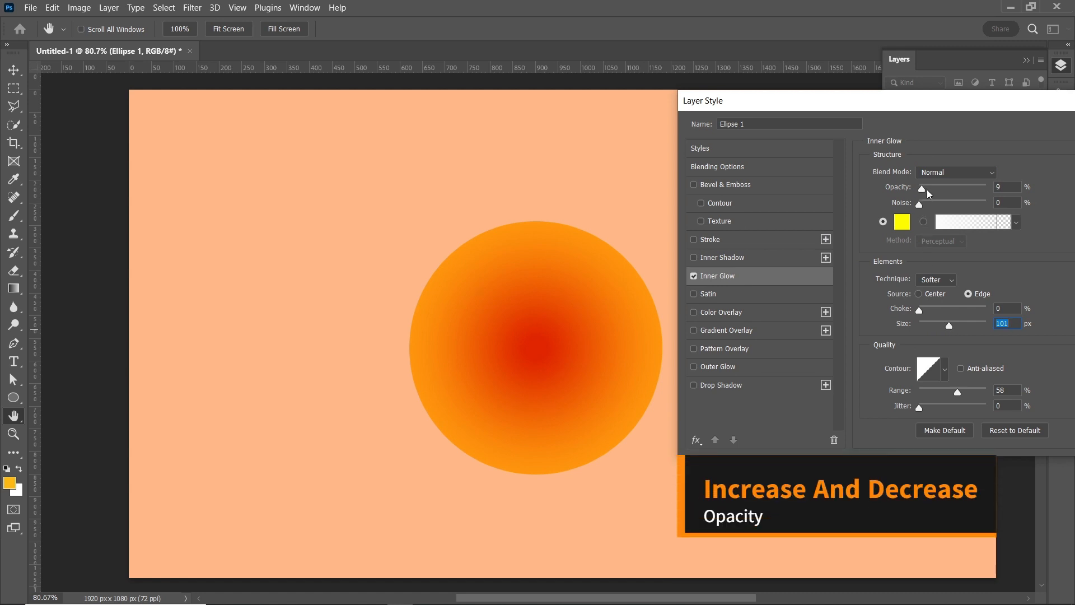
left_click_drag(919, 189, 951, 207)
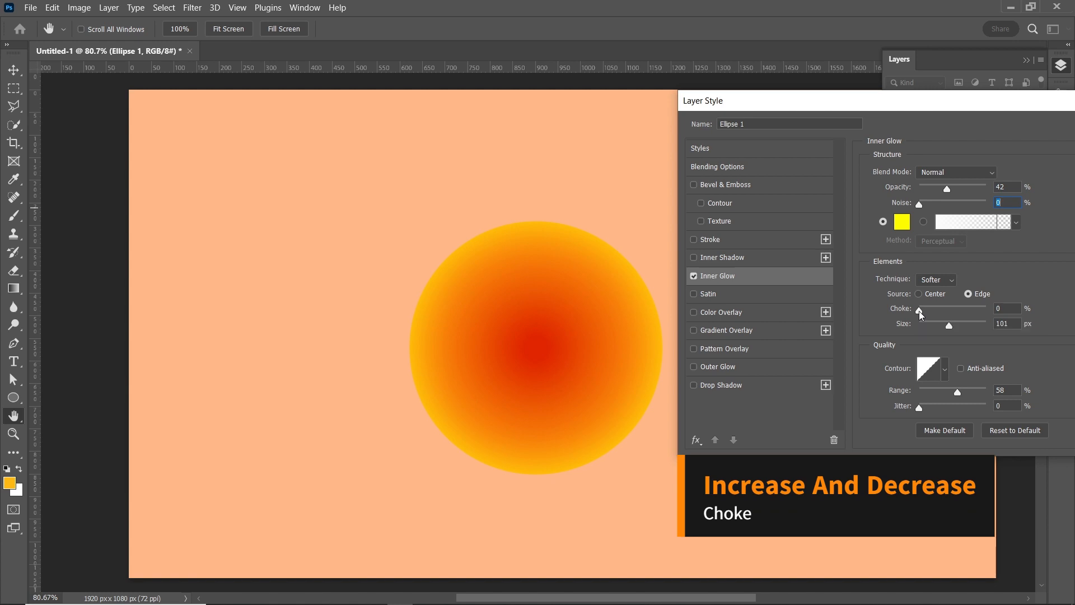
left_click_drag(919, 311, 1037, 322)
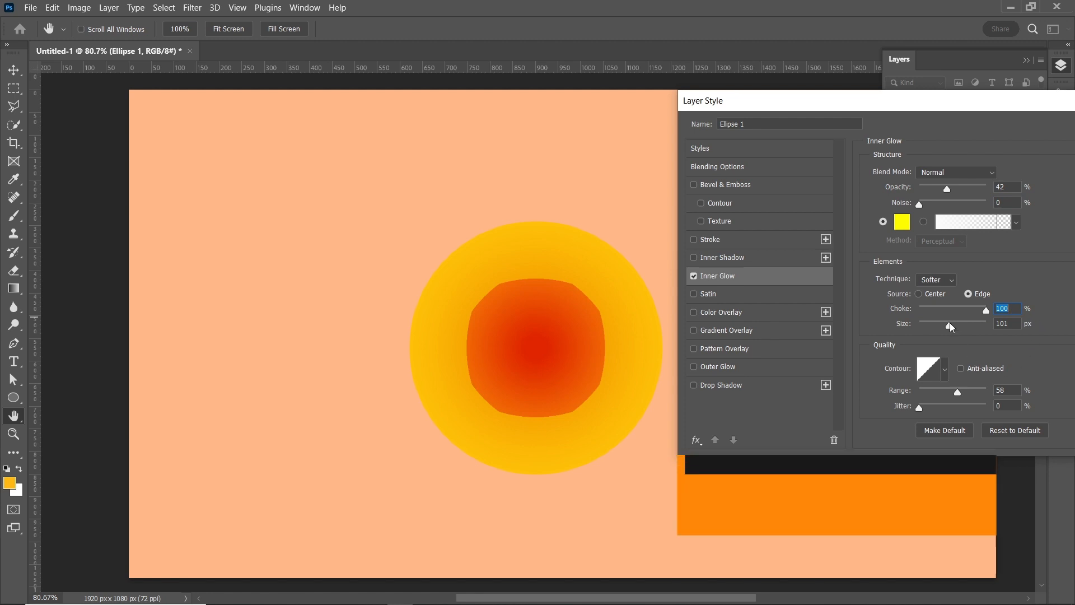
mouse_move(954, 329)
left_mouse_down()
mouse_move(943, 327)
mouse_move(979, 332)
mouse_move(927, 334)
mouse_move(957, 337)
left_mouse_up()
key("ctrl+z")
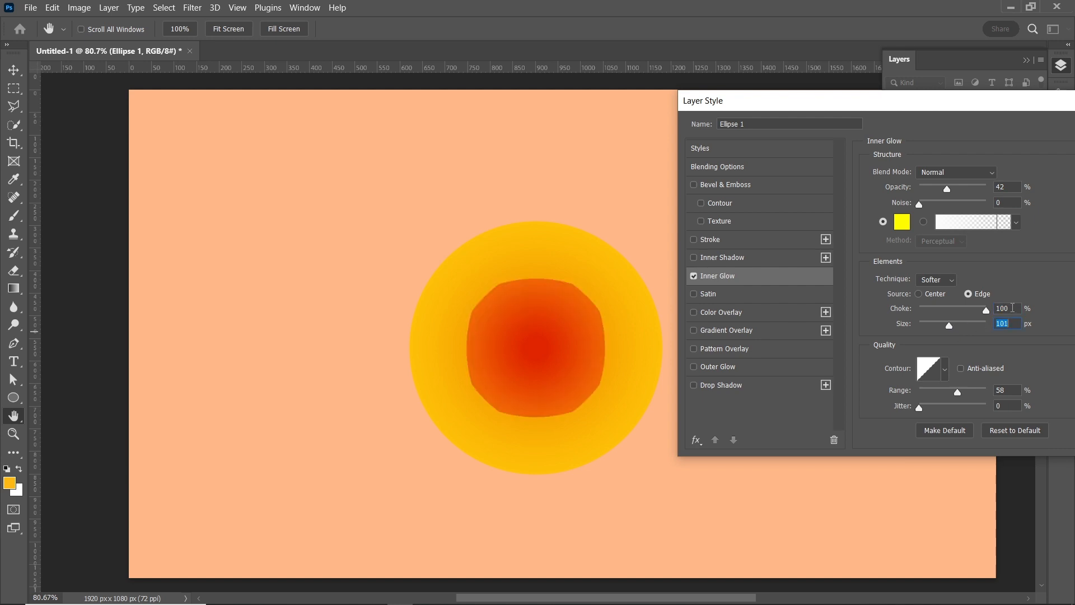
left_click_drag(963, 316, 939, 316)
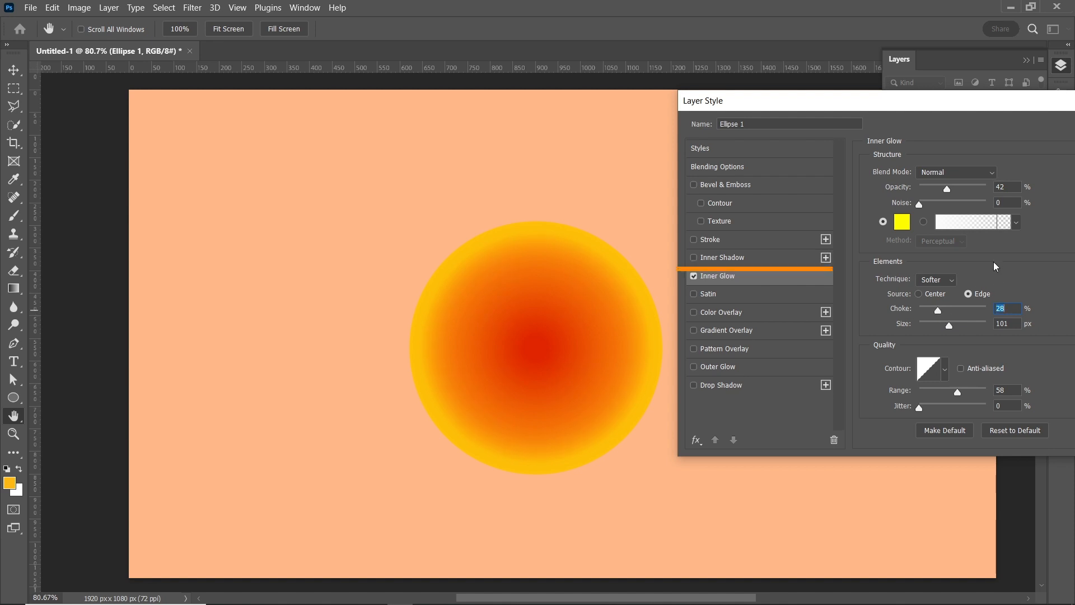
Try the Precise technique and the Center source on the inner glow, returning to Softer and Edge
left_click(937, 280)
left_click(939, 290)
left_click(945, 279)
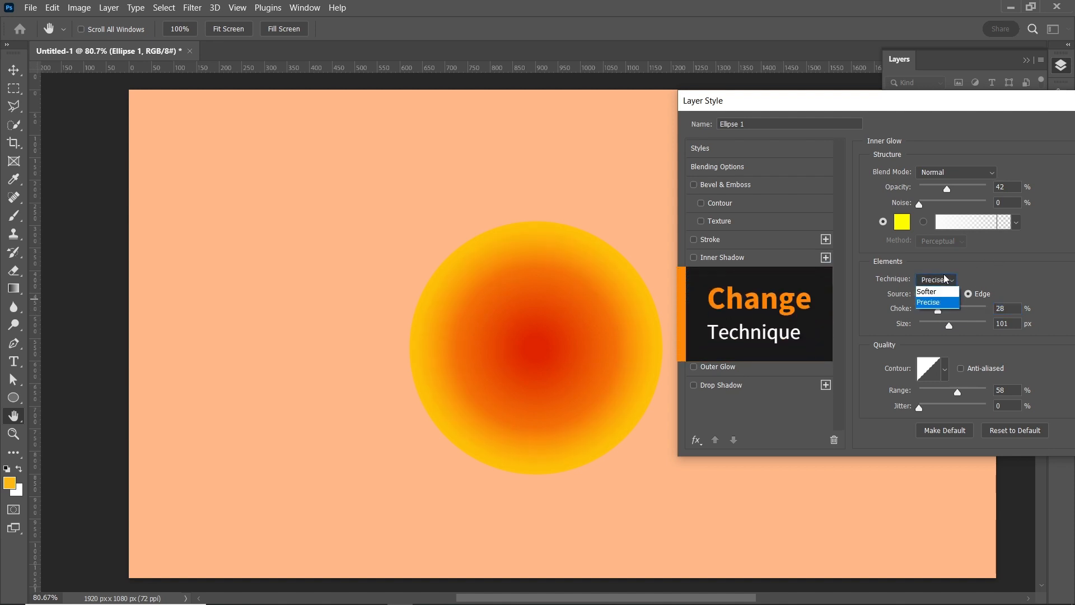
left_click(944, 292)
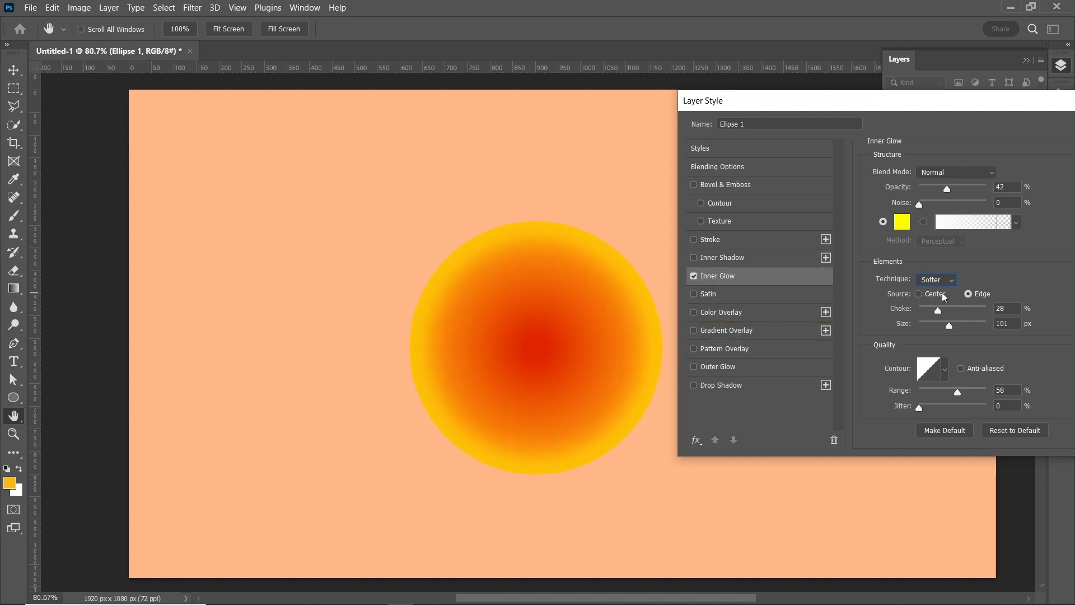
left_click(944, 295)
left_click(983, 295)
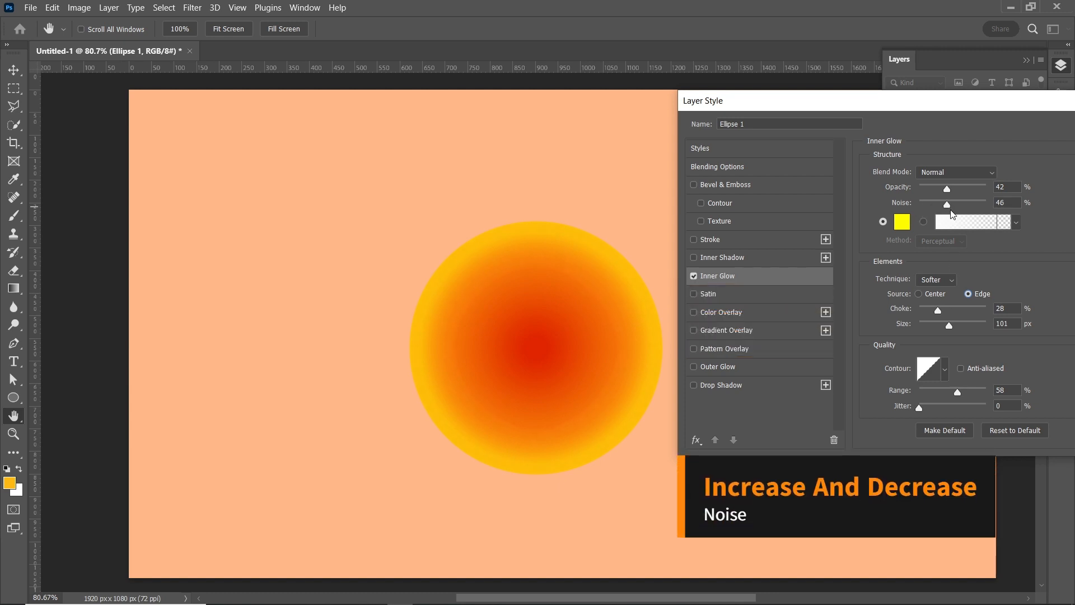
Set the inner glow's noise to 80% and its size to 250 px
left_click_drag(919, 206, 970, 205)
scroll(1010, 204, "up", 7)
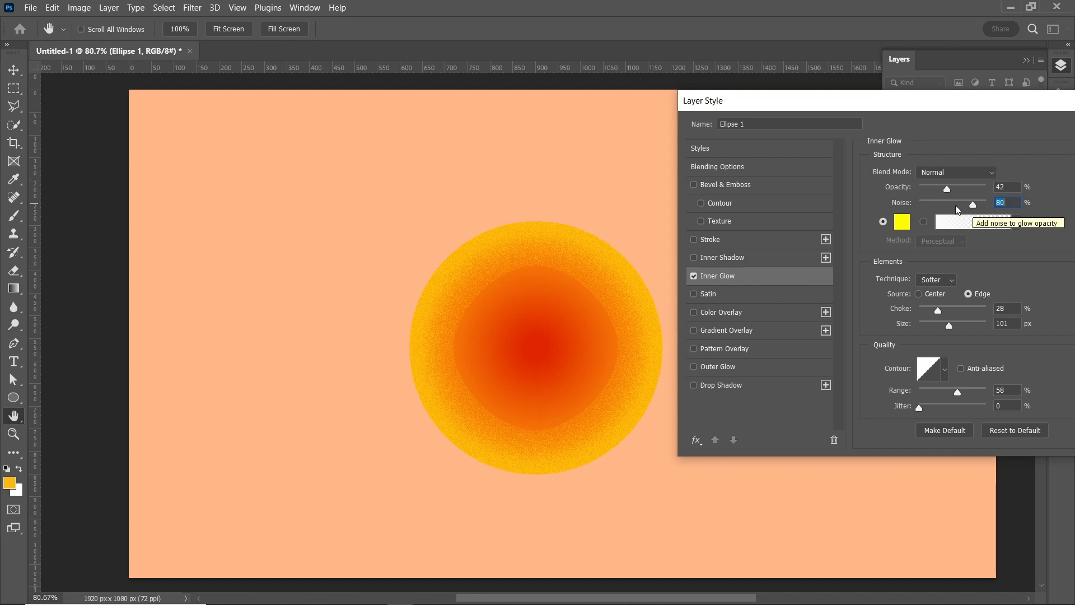
left_click_drag(951, 327, 997, 333)
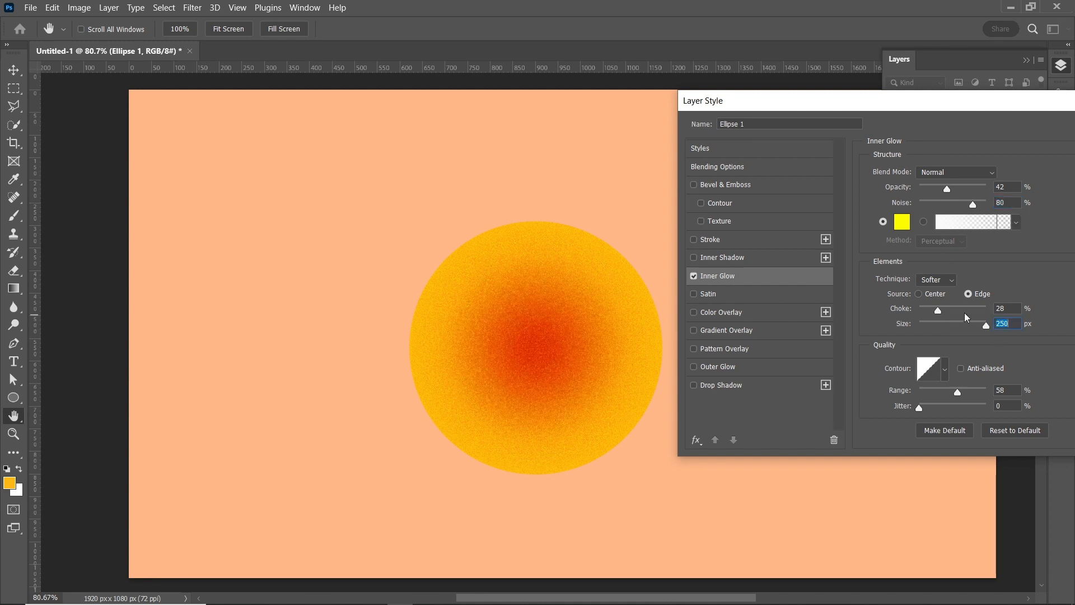
Lower the inner glow's opacity to 30% and its choke to 10%, and apply the layer style to the circle
scroll(1013, 187, "down", 12)
scroll(1008, 308, "down", 18)
left_click_drag(965, 108, 824, 106)
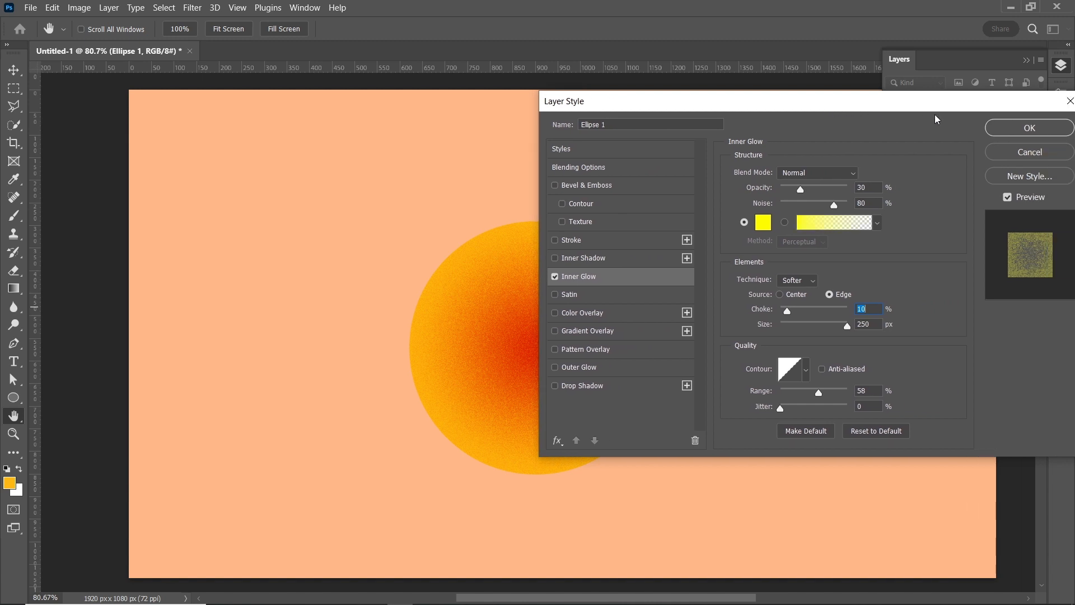
left_click(1003, 130)
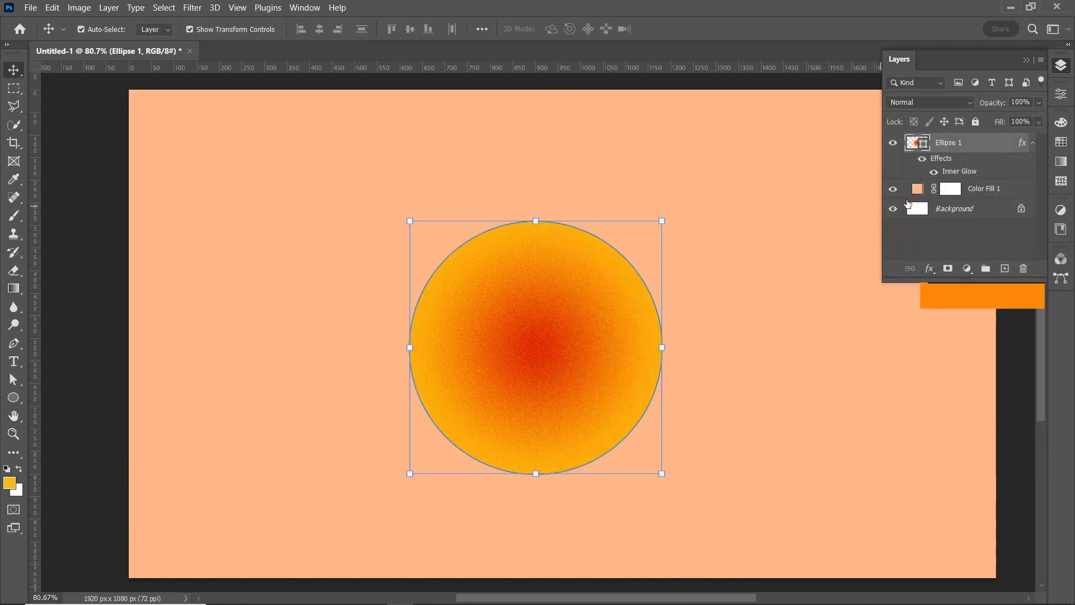
Duplicate the Ellipse 1 layer and scale the copy down around its center to about 60% of the original circle's size
left_click_drag(984, 145, 1006, 269)
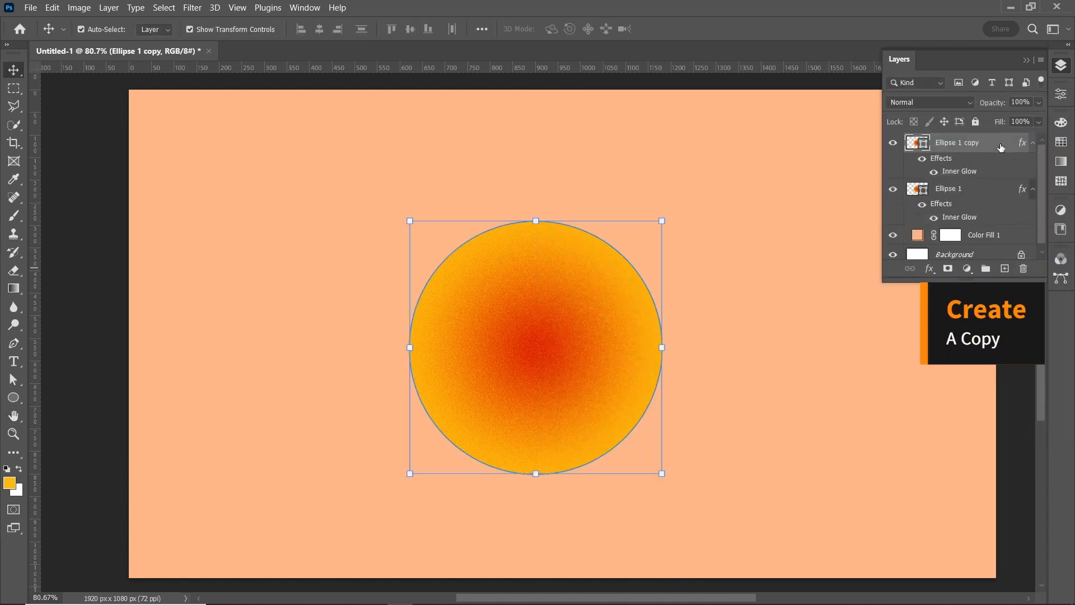
key("ctrl+t")
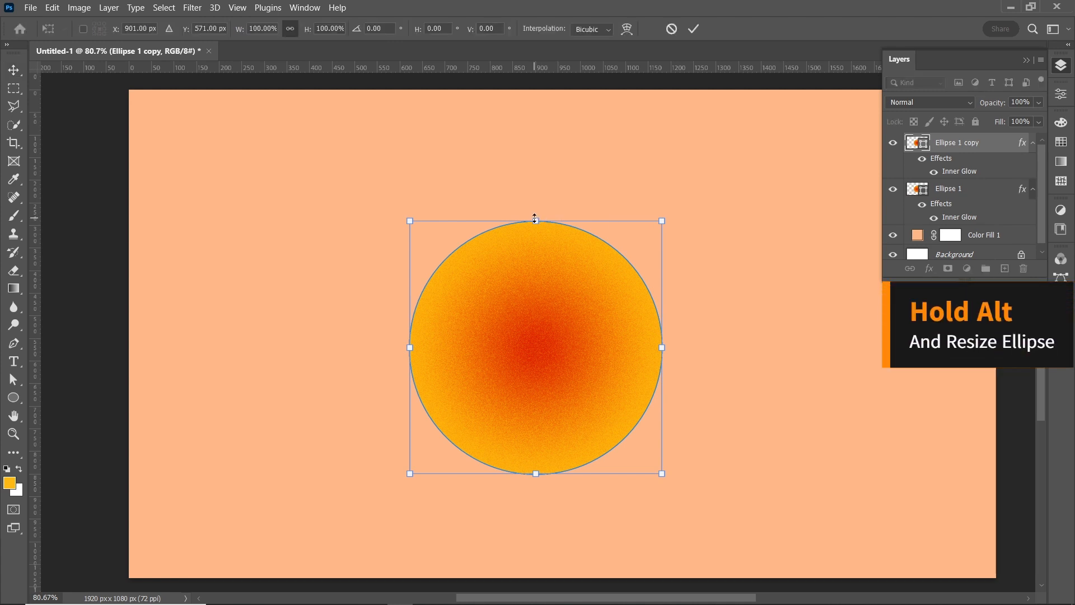
left_click_drag(536, 222, 535, 268)
left_click(694, 31)
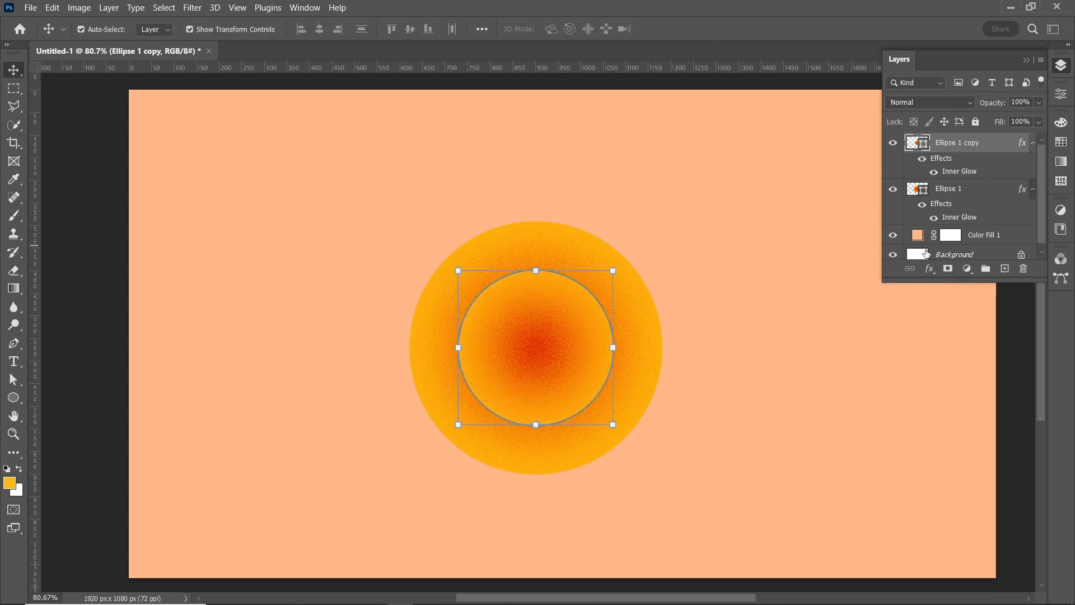
Open the blending options of the Ellipse 1 copy layer and show its Inner Glow settings, keeping the circles in view
left_click(929, 269)
left_click(930, 282)
left_click_drag(691, 111, 831, 158)
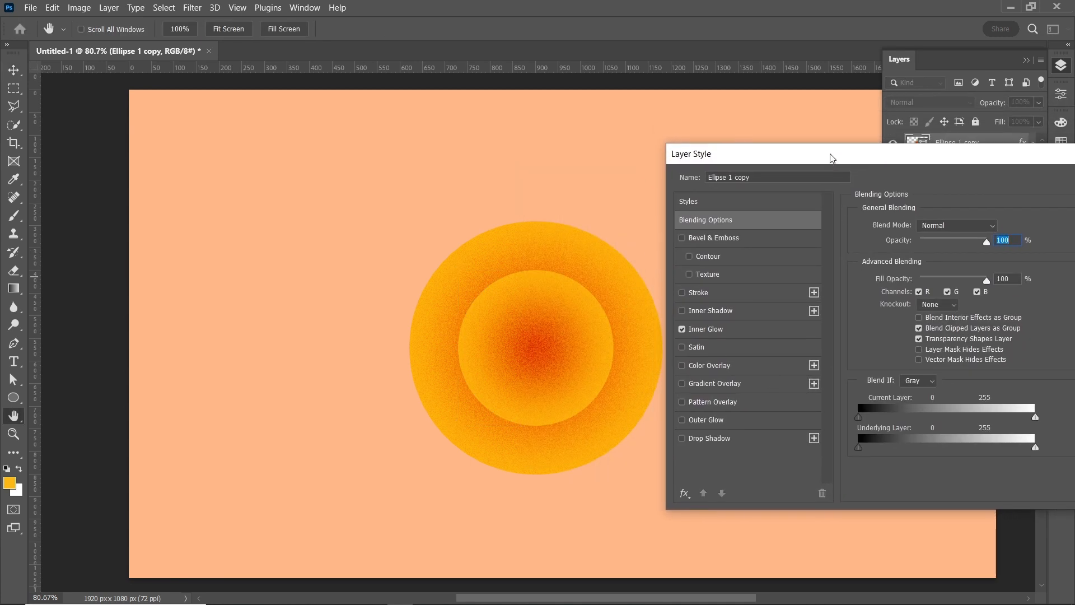
left_click(701, 330)
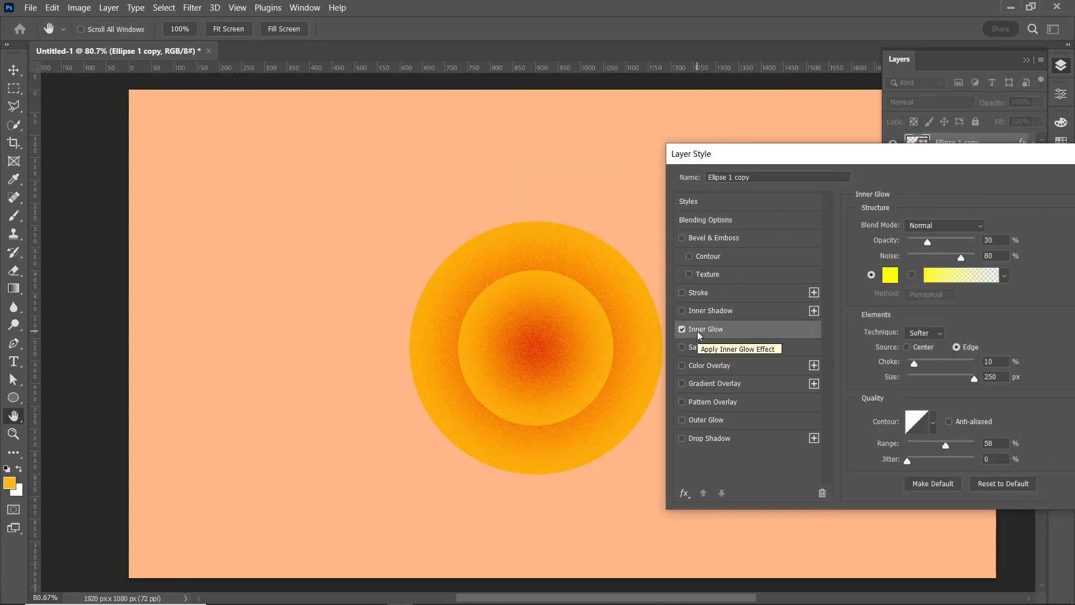
Apply an inner glow with 0% choke, 100% noise, 177 px size and 35% opacity to the smaller circle
left_click_drag(914, 364, 906, 365)
left_click_drag(927, 243, 976, 258)
left_click_drag(975, 379, 957, 379)
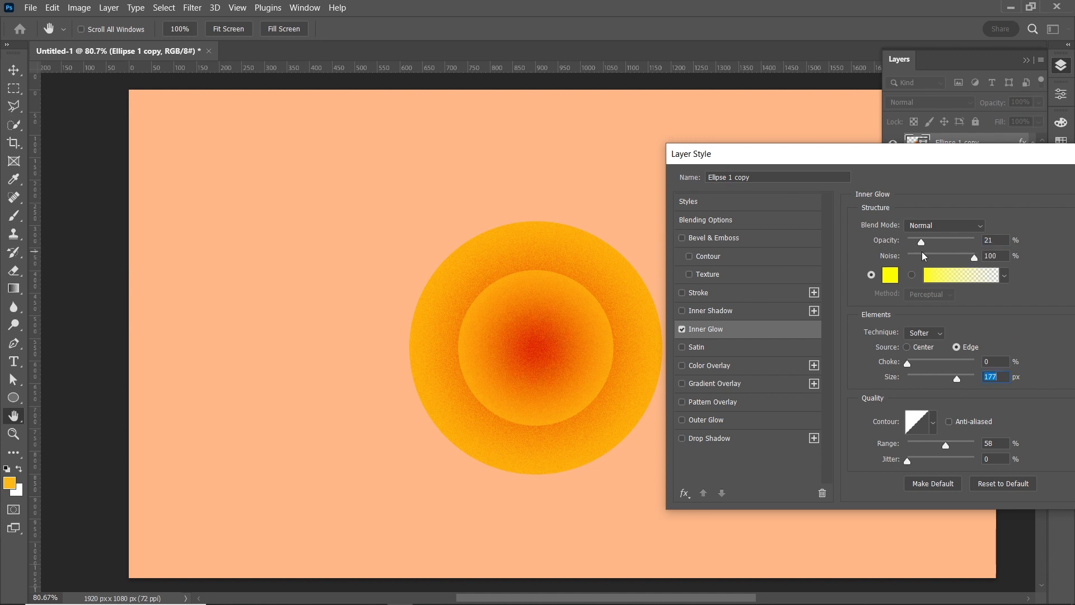
left_click_drag(921, 243, 933, 249)
left_click_drag(1045, 159, 973, 159)
left_click(1053, 181)
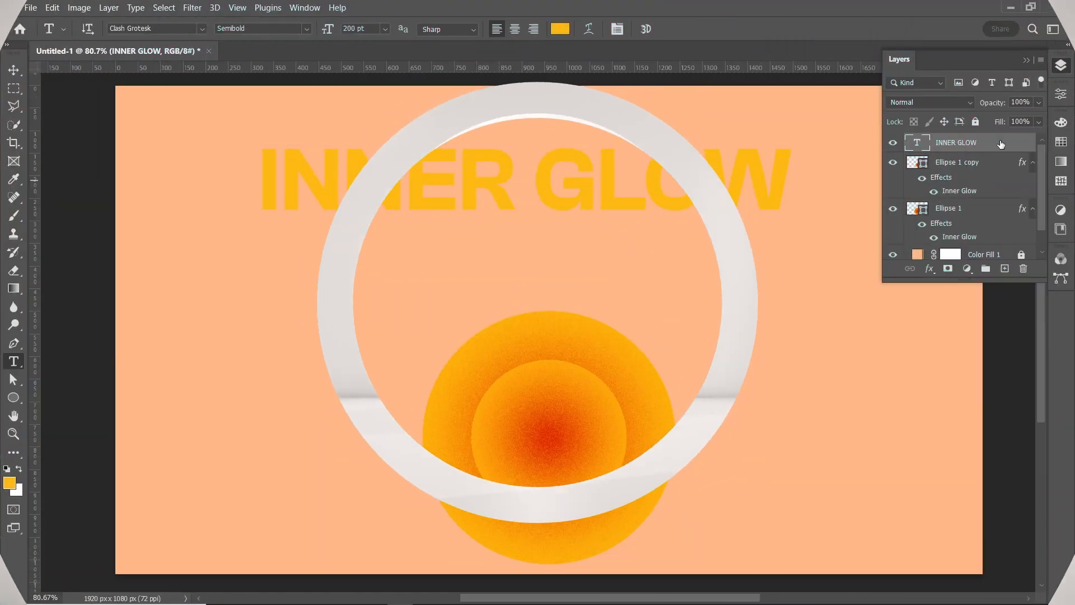
Open the blending options of the INNER GLOW text layer and enable the Inner Glow effect
left_click(929, 269)
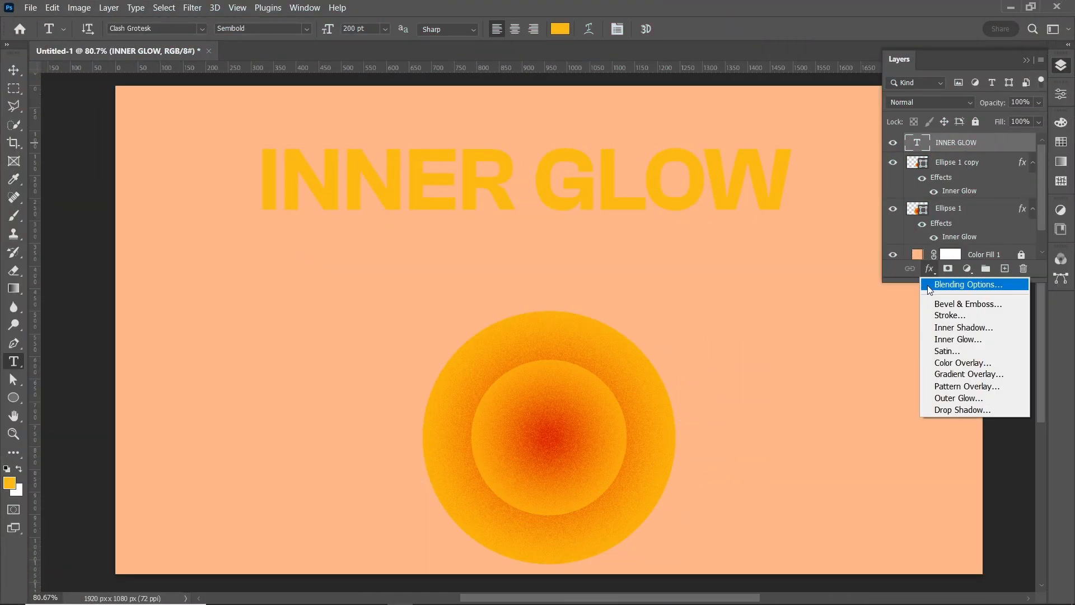
left_click(952, 281)
left_click_drag(703, 153, 863, 152)
left_click(733, 330)
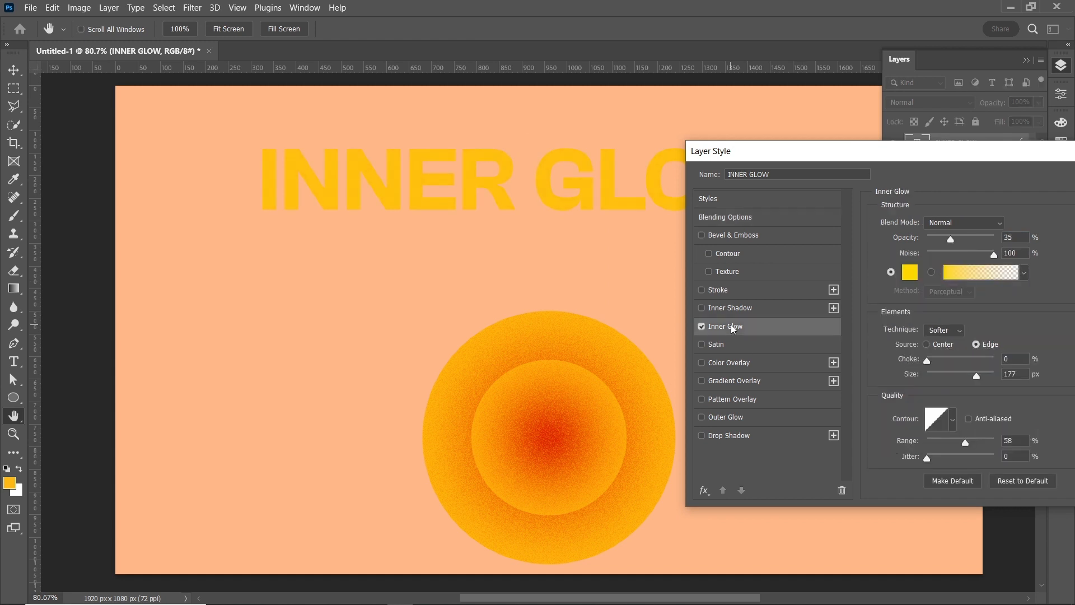
Keep the text's inner glow in Normal blend mode and set its color to the orange fe5400
left_click(950, 223)
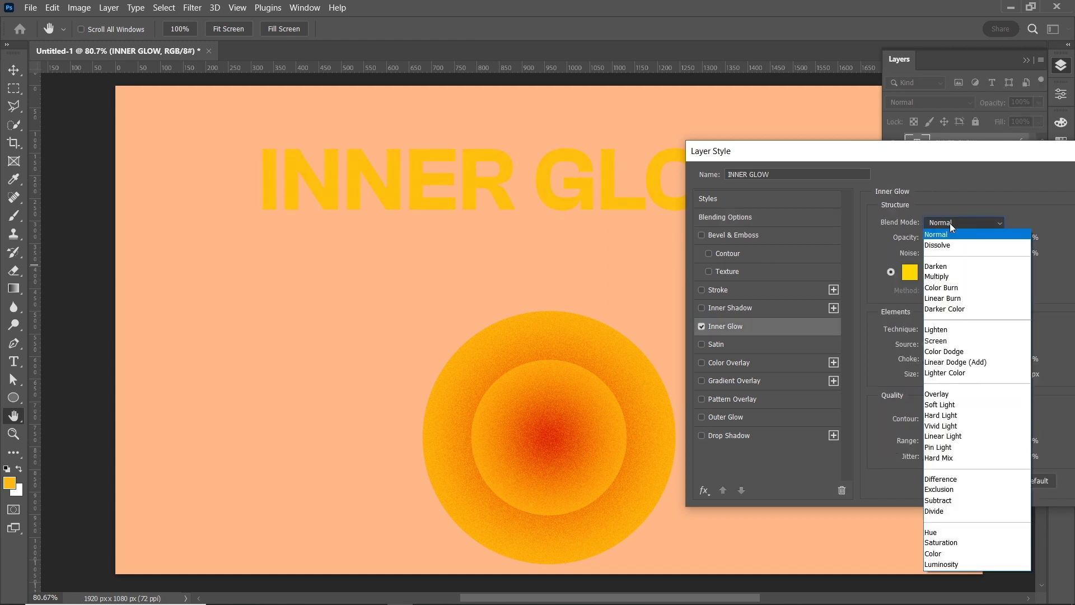
left_click(959, 242)
left_click(909, 272)
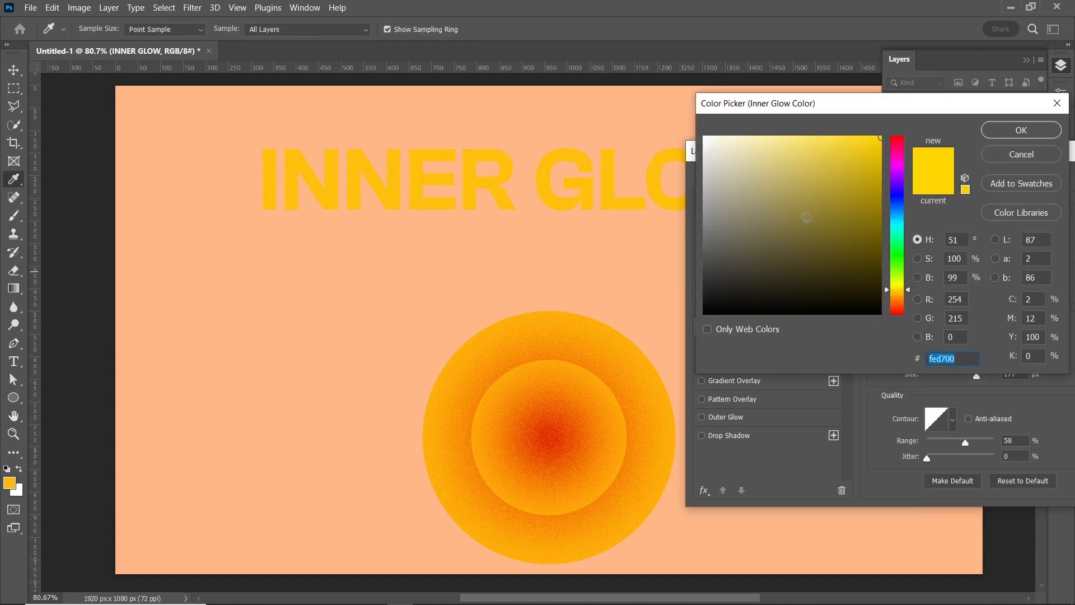
left_click(901, 305)
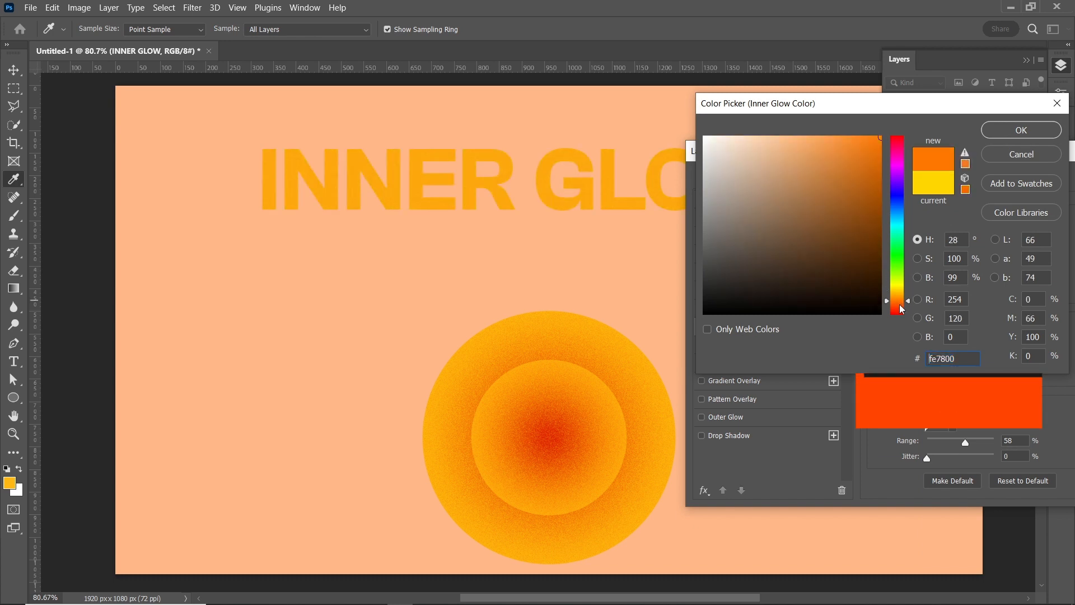
left_click(999, 132)
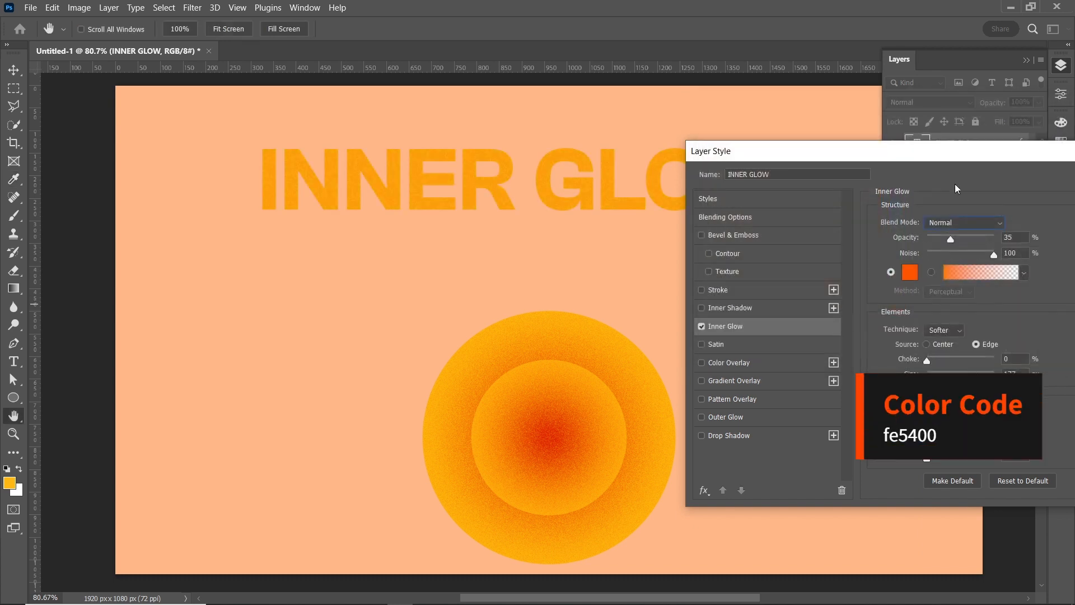
Set the text's inner glow noise to 65% and its size to 10 px
left_click_drag(995, 257, 971, 256)
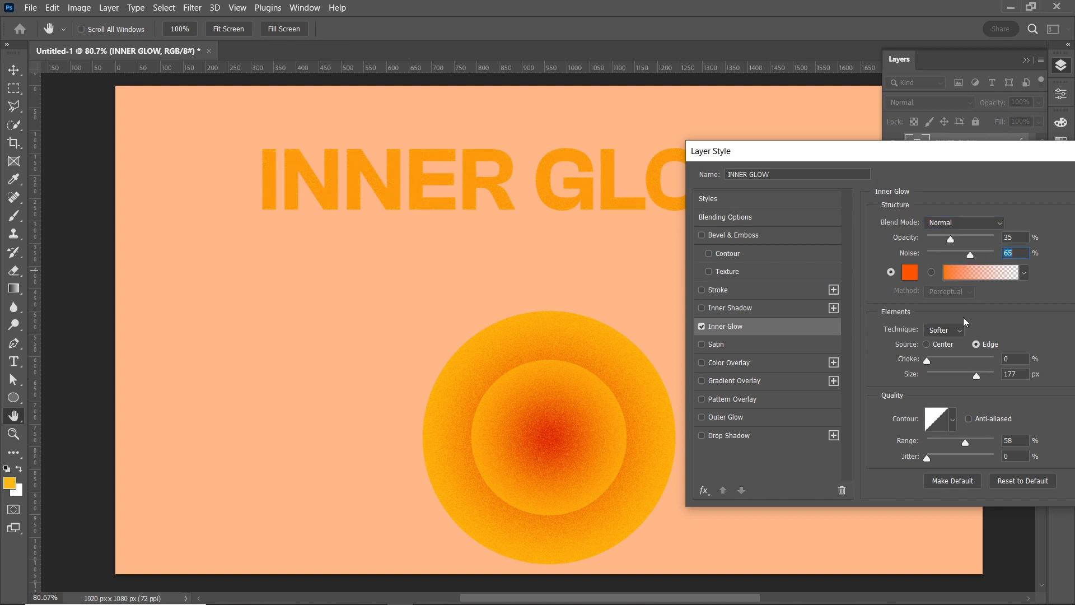
left_click_drag(968, 381, 931, 379)
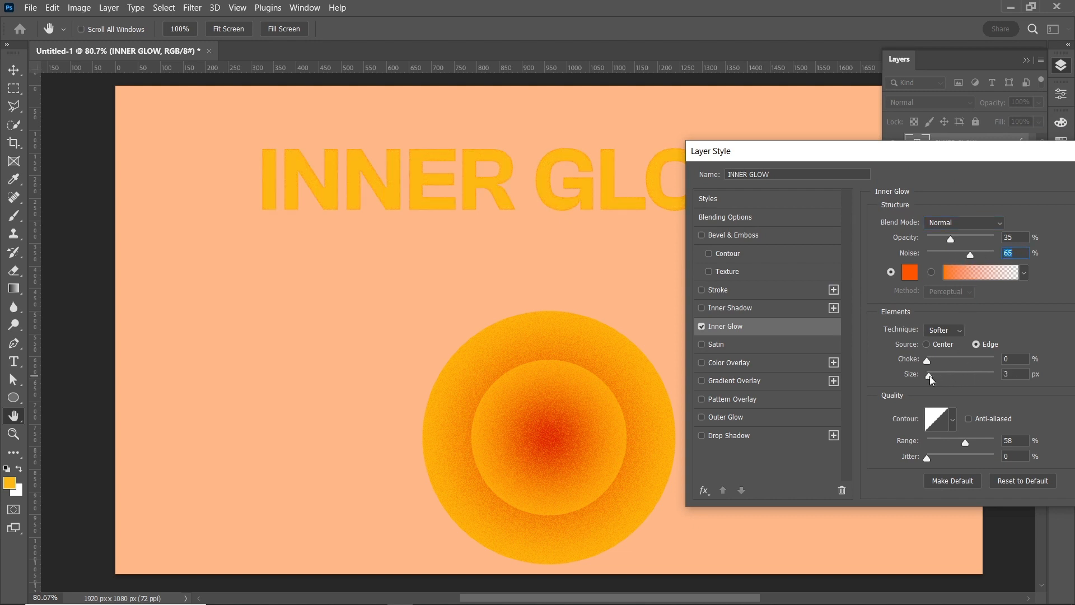
left_click(1015, 374)
key("Up")
key("Up")
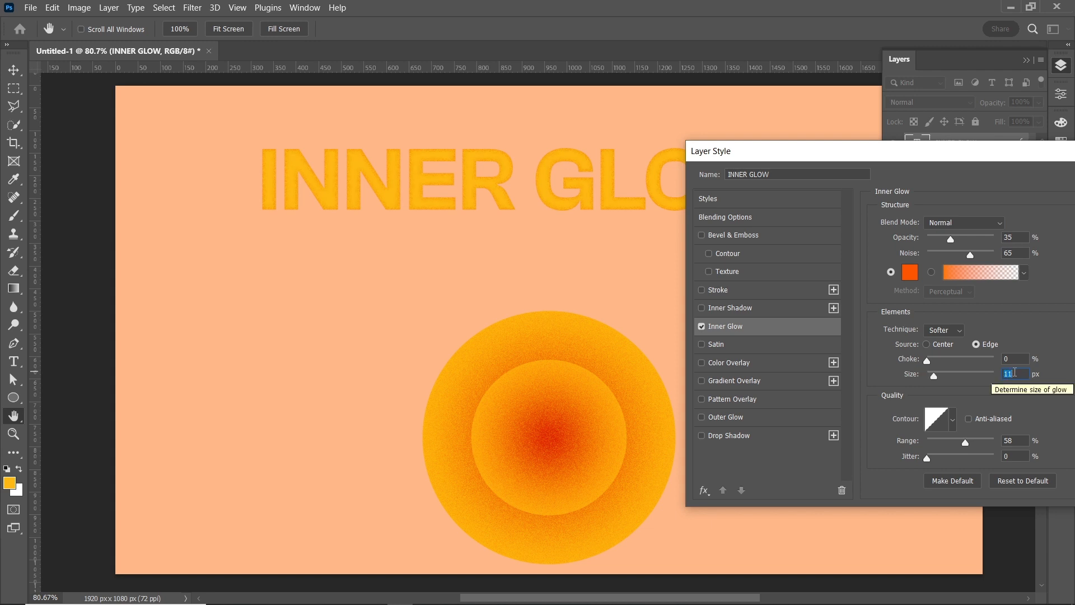
Raise the opacity of the text's inner glow to 46% and apply the layer style
left_click(1013, 236)
key("Up")
key("Up")
key("Up")
key("Up")
key("Up")
key("Up")
key("Up")
key("Up")
key("Up")
key("Up")
key("Up")
key("Up")
key("Up")
key("Up")
key("Up")
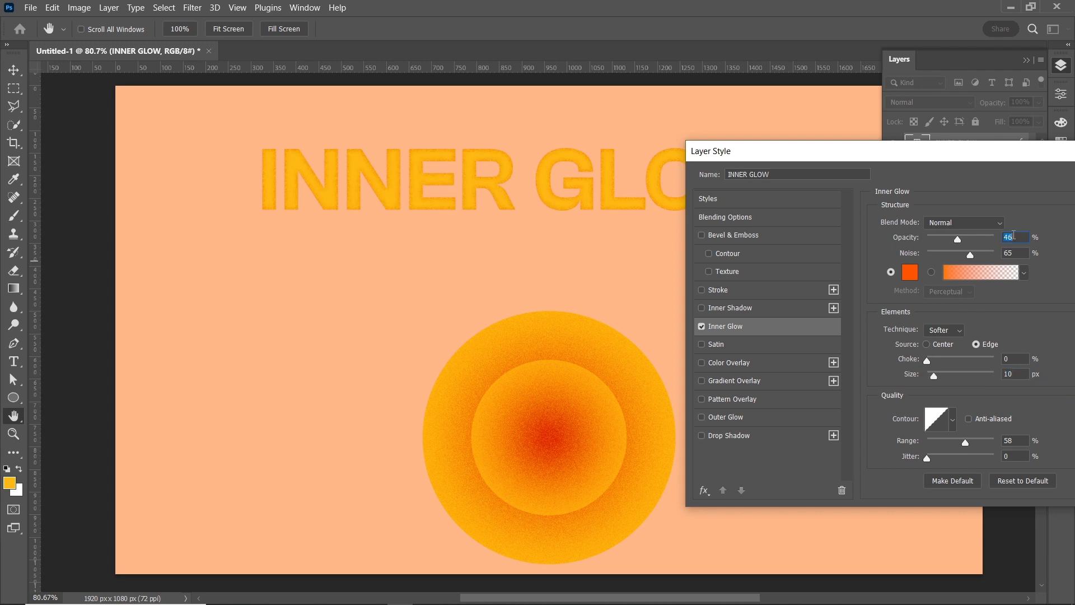
left_click_drag(962, 157, 752, 159)
left_click(953, 172)
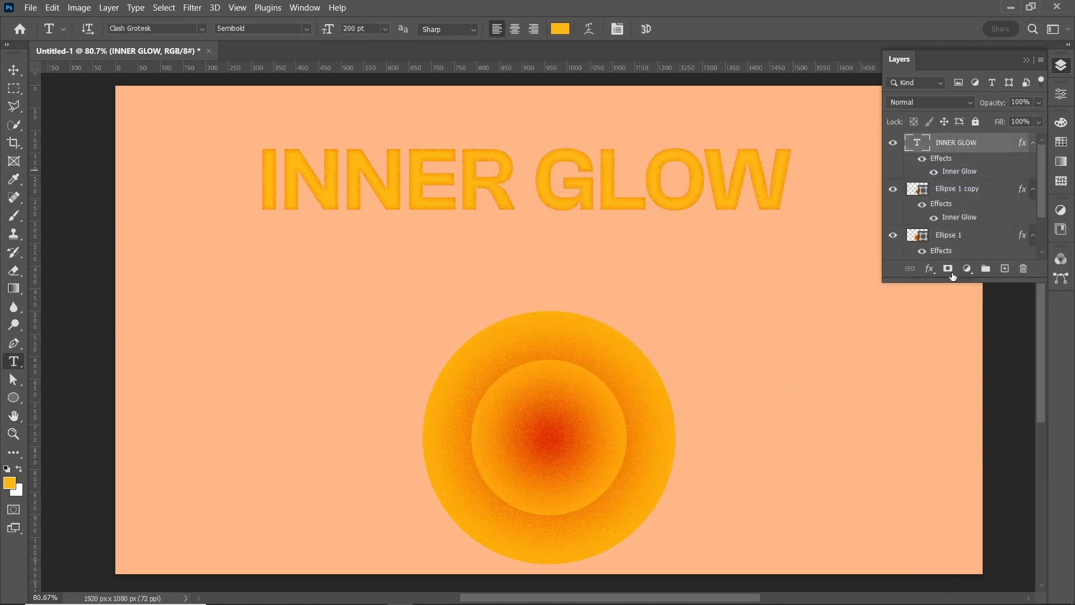